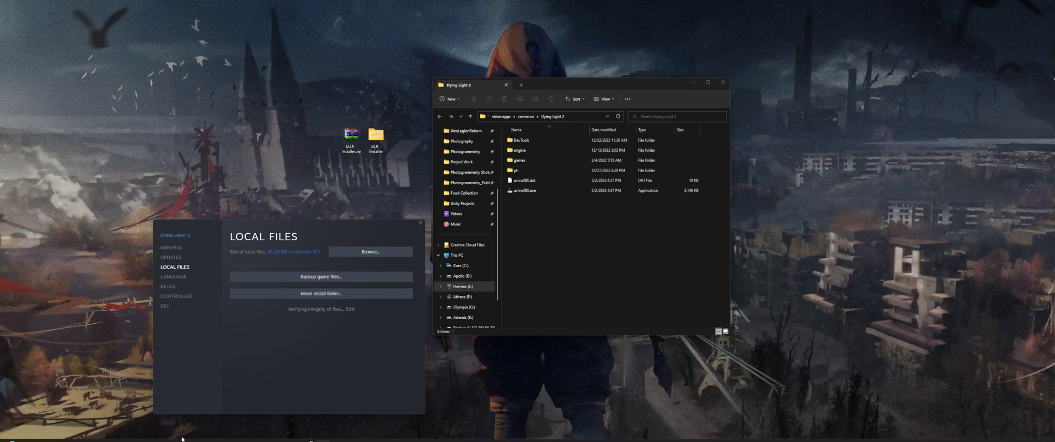
Open Dying Light 2's install folder in File Explorer through Properties > Local Files > Browse
mouse_move(154, 438)
left_click(142, 413)
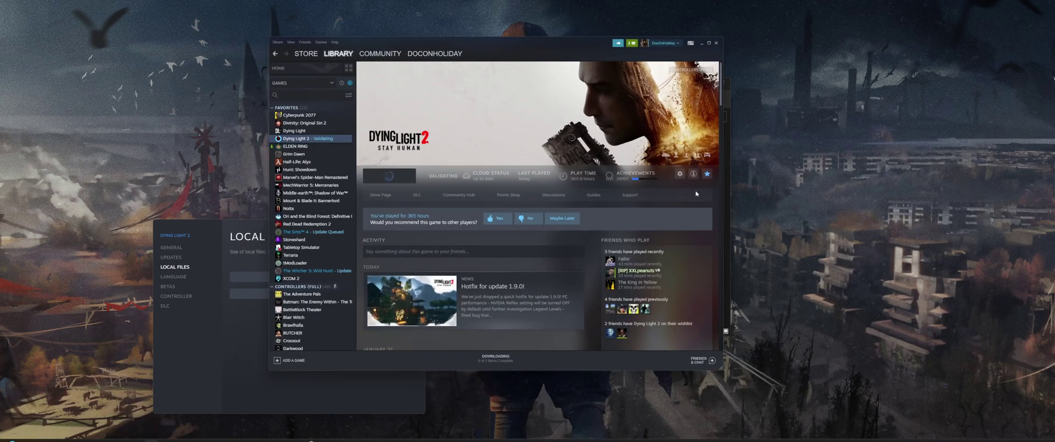
mouse_move(493, 53)
left_mouse_down()
mouse_move(707, 43)
mouse_move(665, 87)
left_mouse_up()
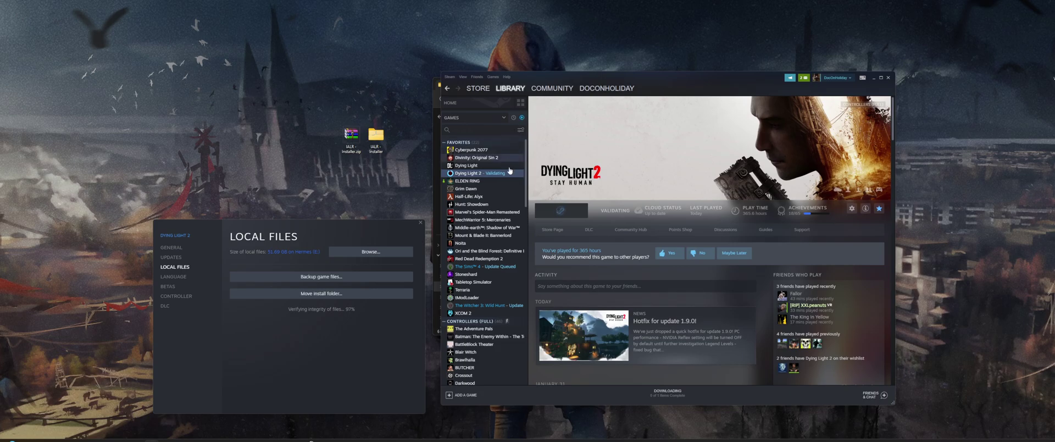
right_click(478, 176)
mouse_move(501, 207)
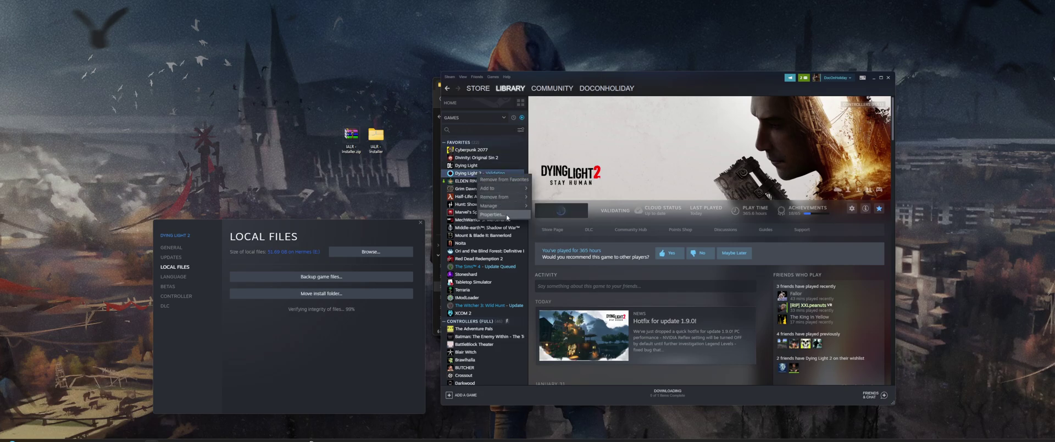
left_click(506, 215)
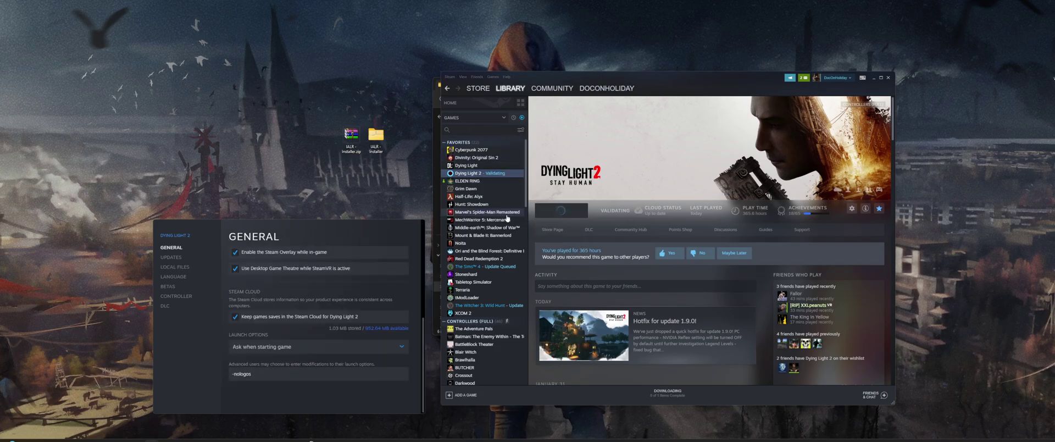
left_click(172, 267)
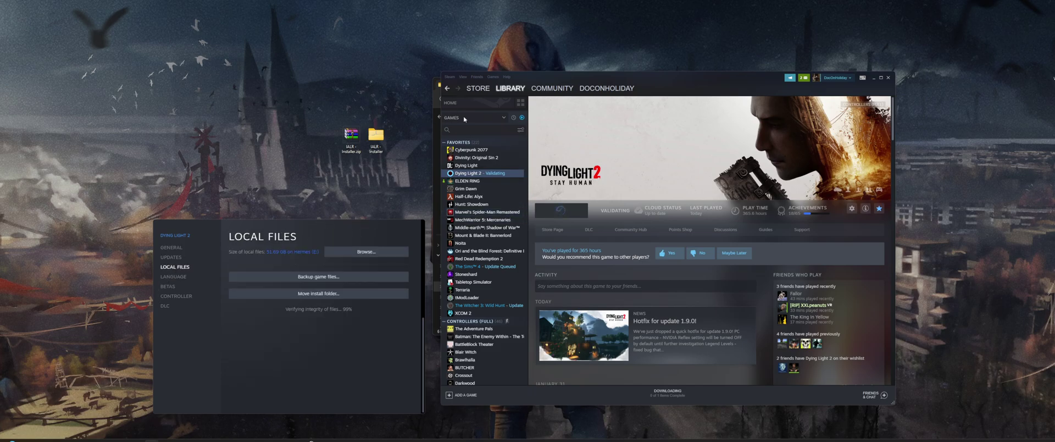
left_click(887, 77)
left_click(363, 251)
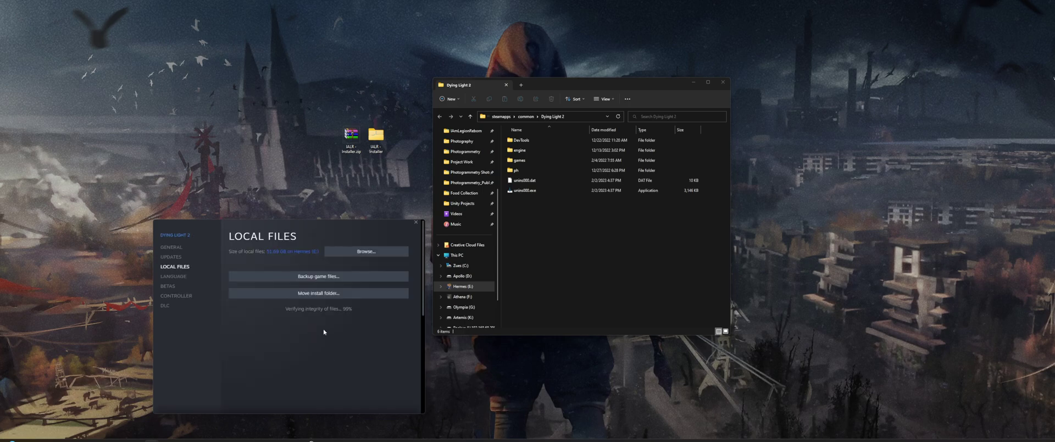
Close the old properties window, then reopen Dying Light 2's Local Files properties and shift it left
left_click(416, 224)
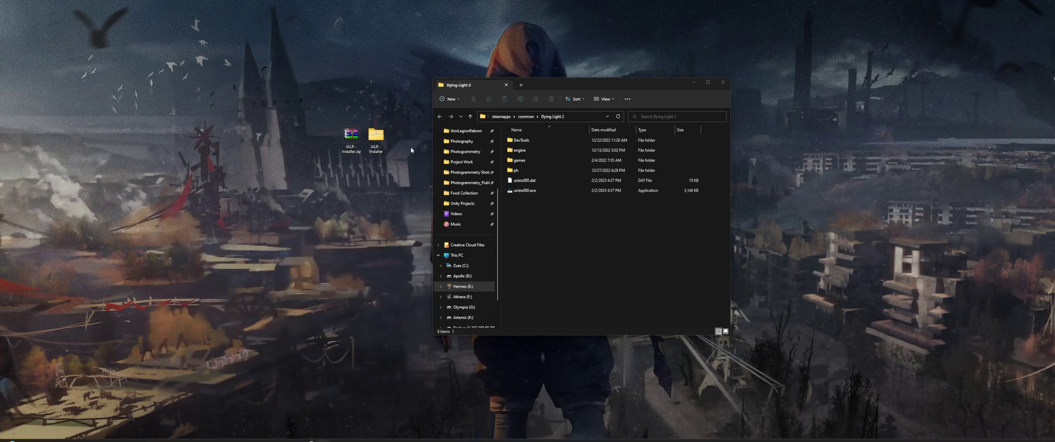
mouse_move(251, 440)
left_click(165, 439)
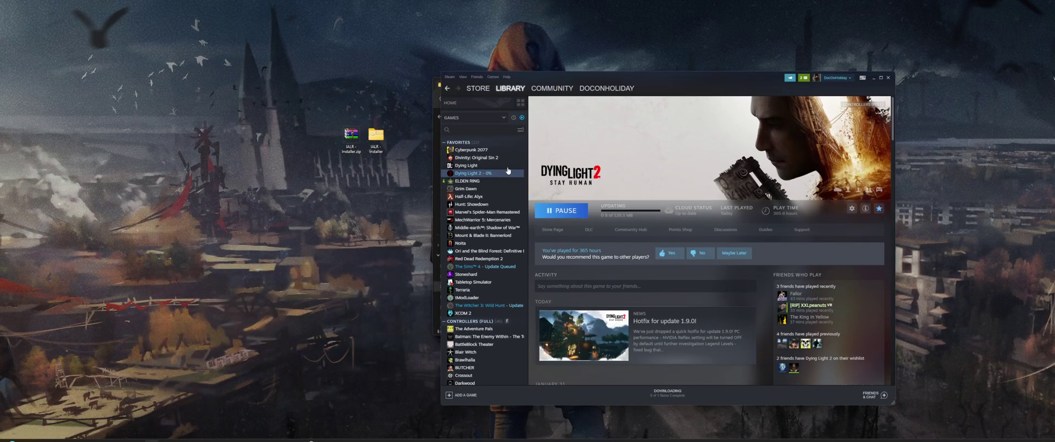
right_click(478, 174)
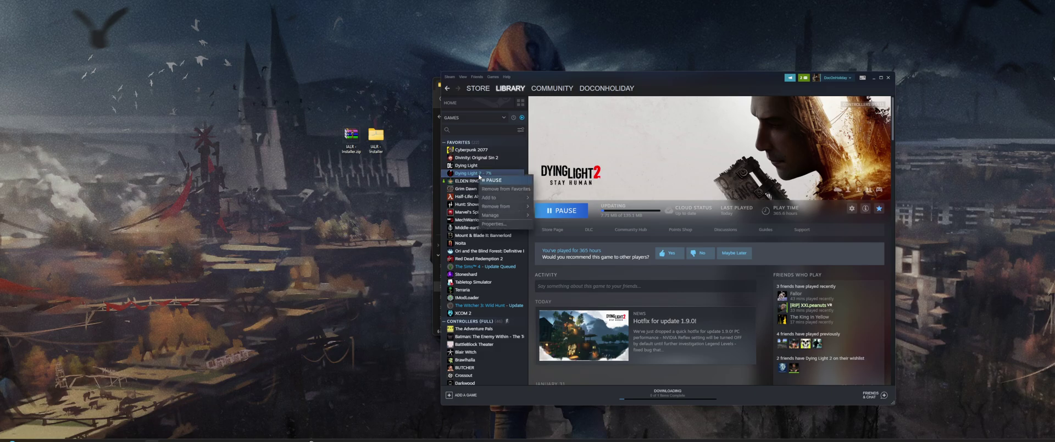
left_click(510, 228)
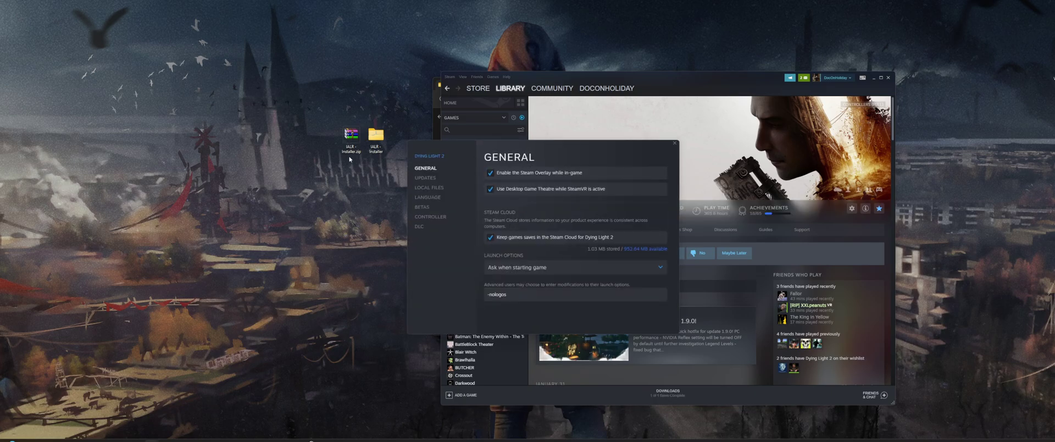
left_click(429, 187)
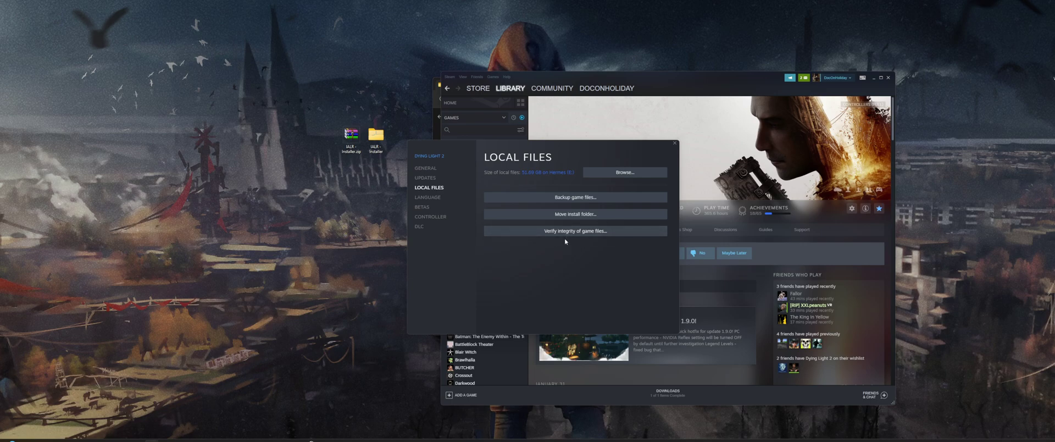
left_click_drag(582, 150, 413, 152)
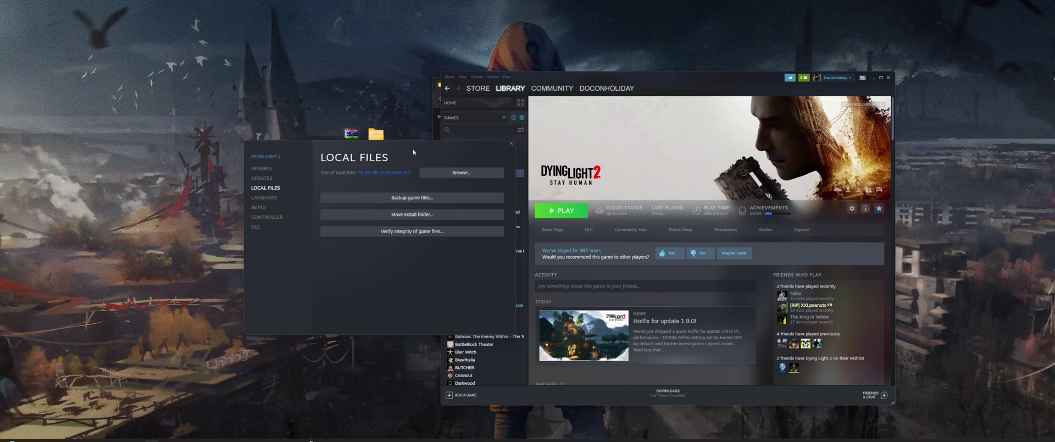
left_click_drag(418, 142, 329, 174)
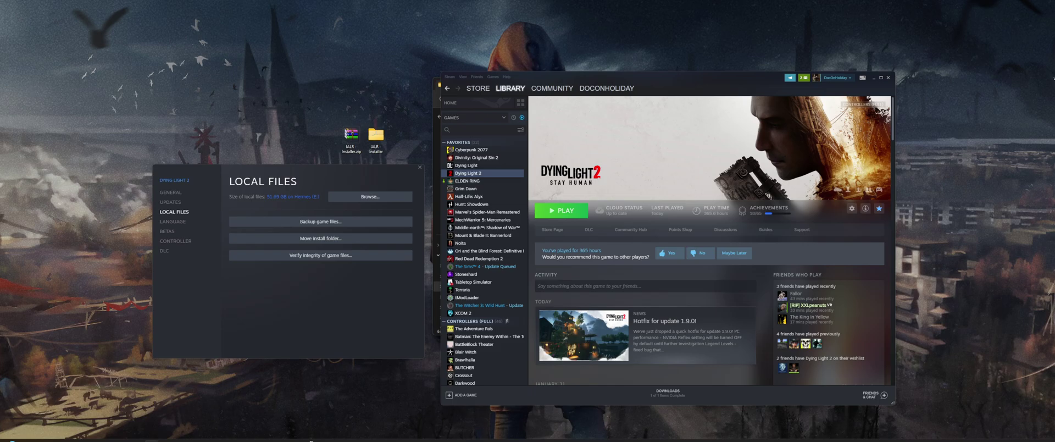
Navigate into the ph\source folder of the Dying Light 2 install
left_click_drag(542, 86, 584, 165)
left_click(575, 255)
double_click(574, 252)
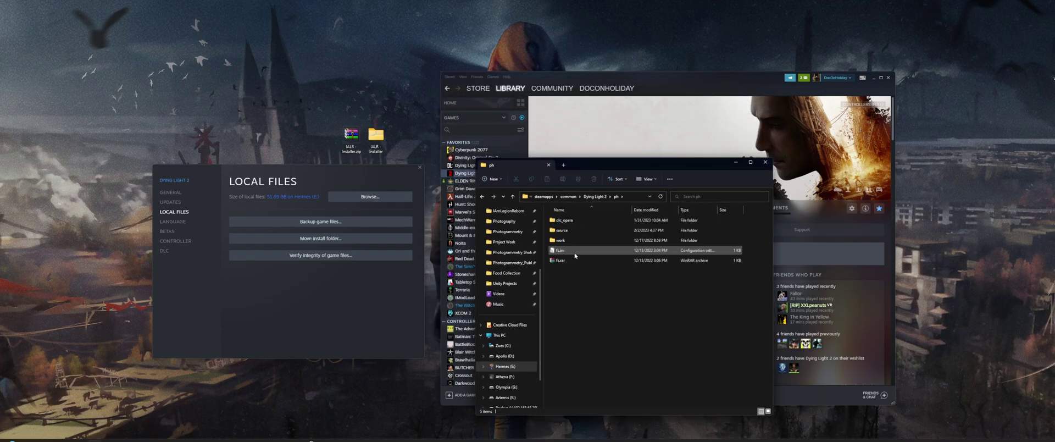
double_click(573, 231)
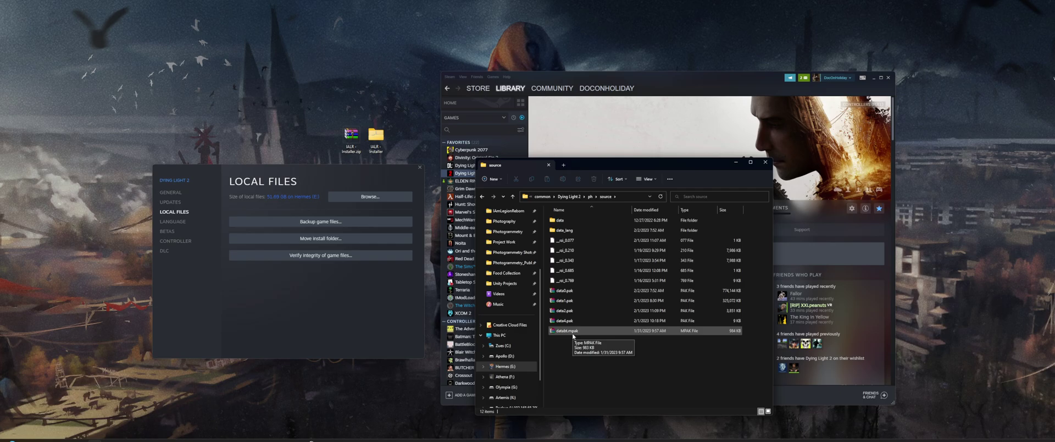
Delete data2.pak and data4.pak, keeping data0.pak and data1.pak
left_click(556, 321)
left_click(552, 311, "ctrl")
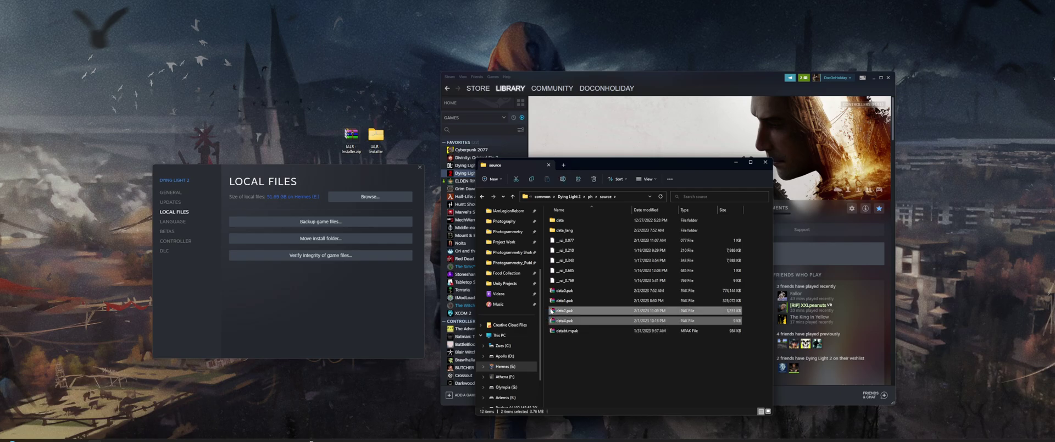
key("Delete")
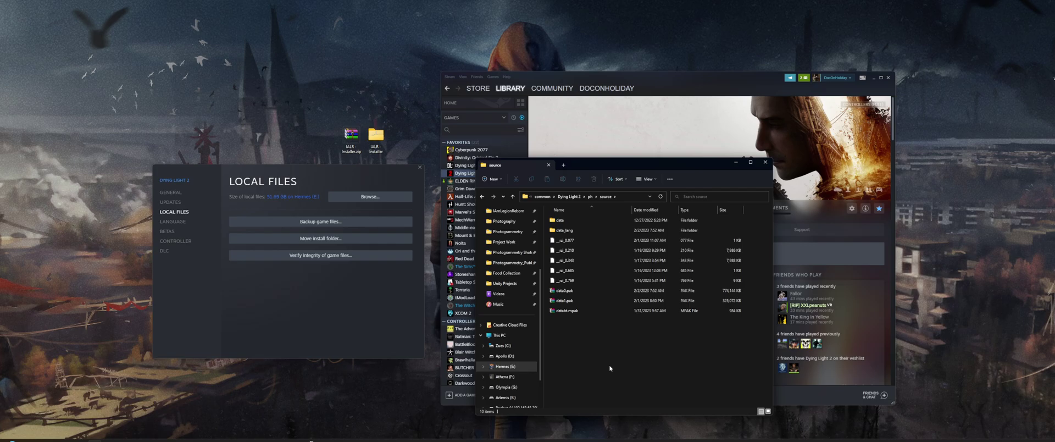
Launch Dying Light 2 with Play from the Steam library
left_click(628, 125)
left_click(555, 210)
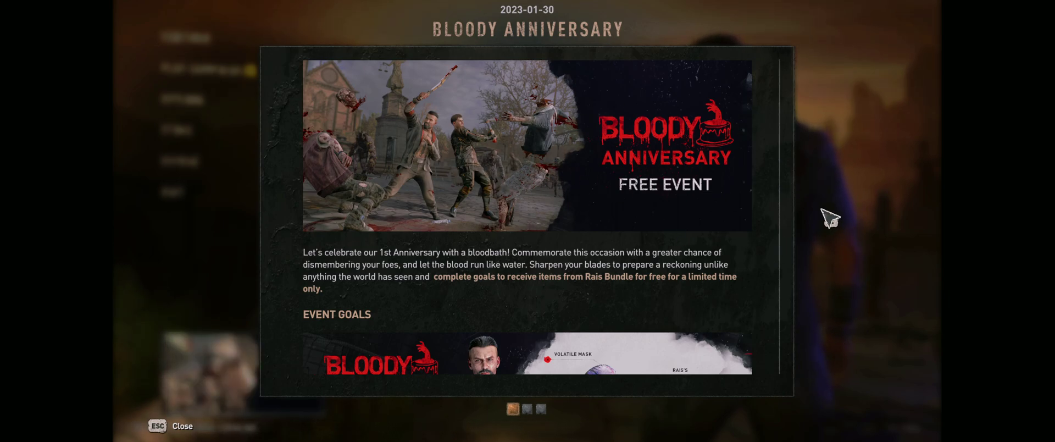
Skip through and close the Bloody Anniversary news, then open Play Campaign's save list
left_click(832, 222)
left_click(832, 222)
key("Escape")
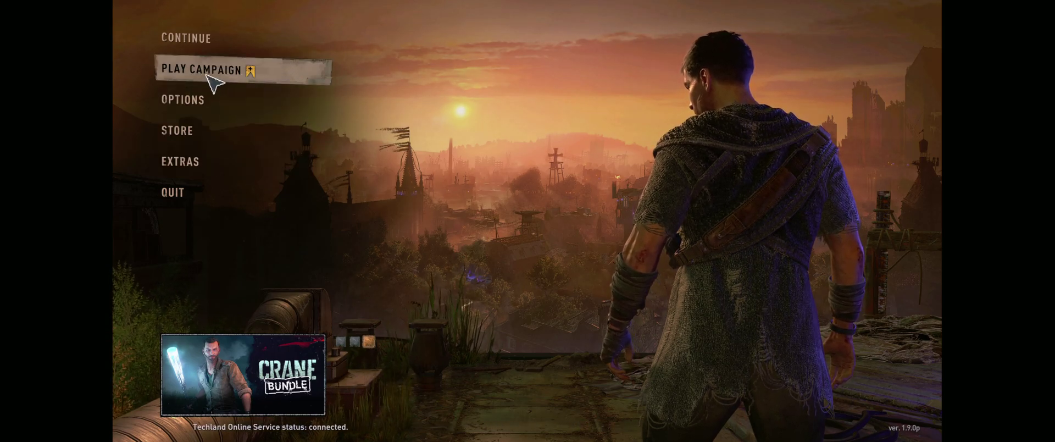
left_click(176, 72)
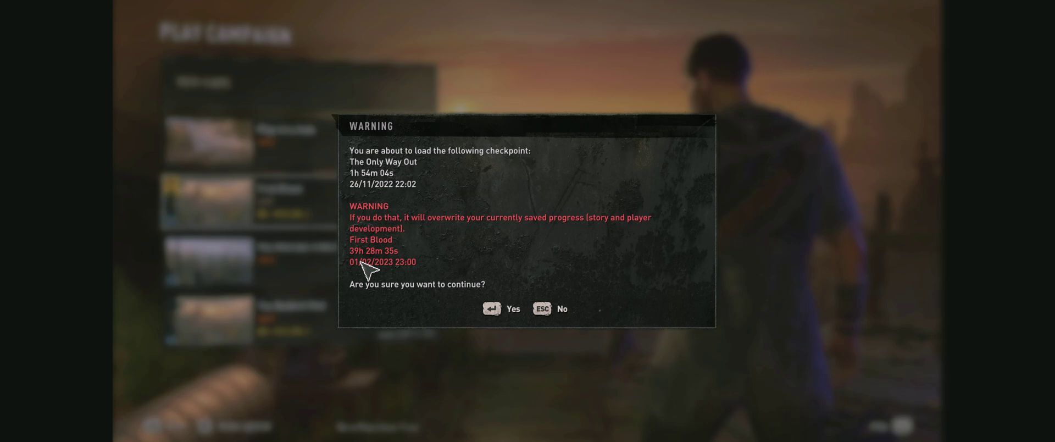
Answer No to loading The Only Way Out checkpoint and back out to the main menu
left_click(559, 308)
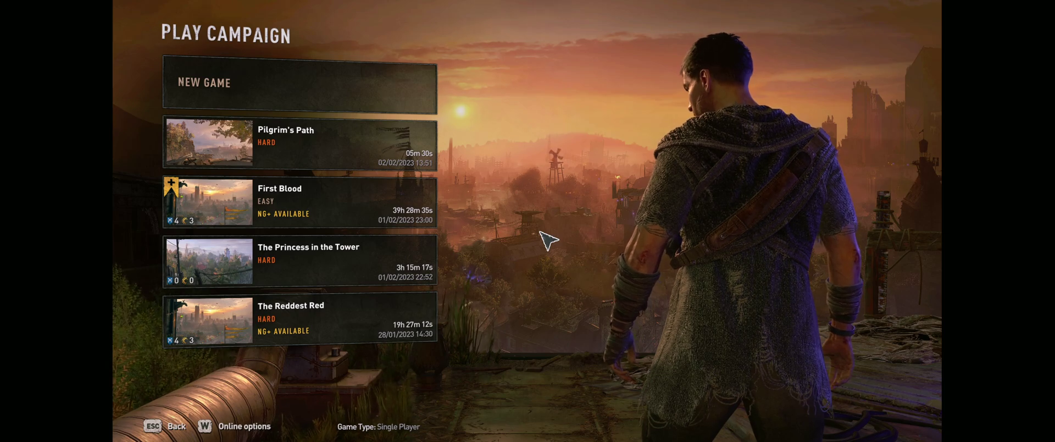
mouse_move(433, 207)
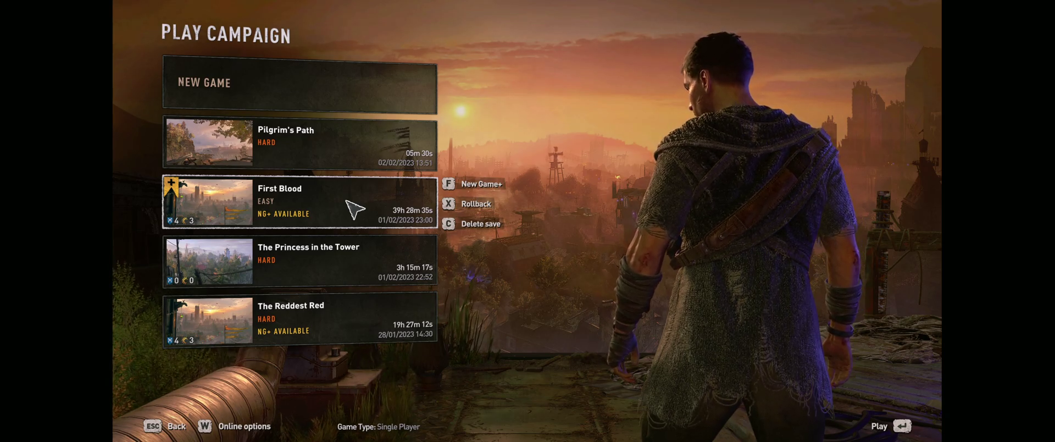
key("Escape")
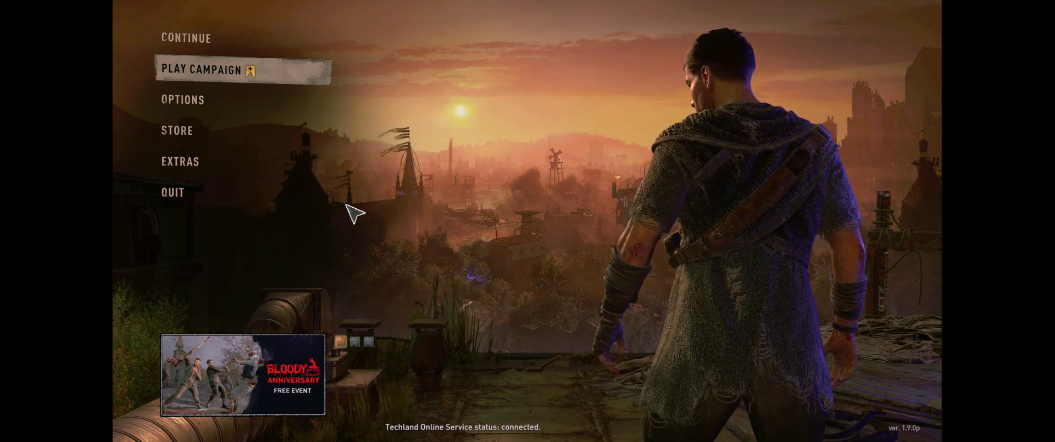
Select Quit in the main menu and confirm Yes to exit Dying Light 2
key("Escape")
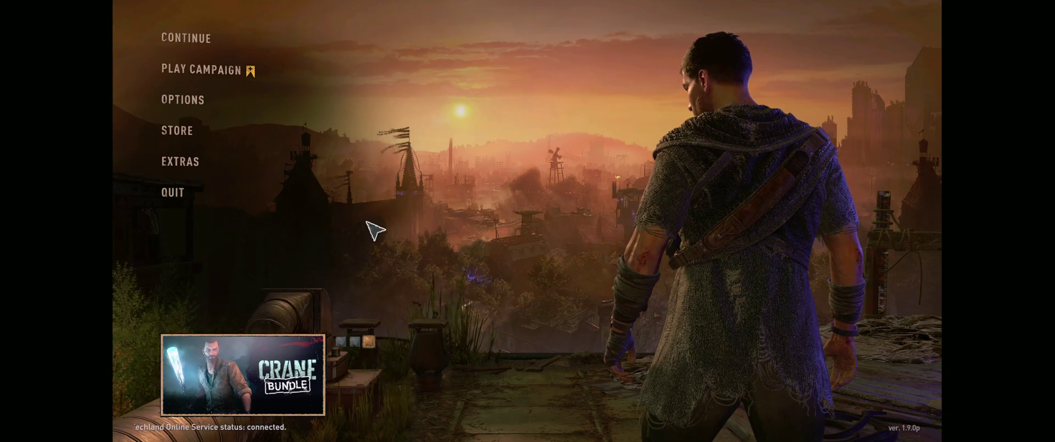
left_click(170, 199)
left_click(495, 265)
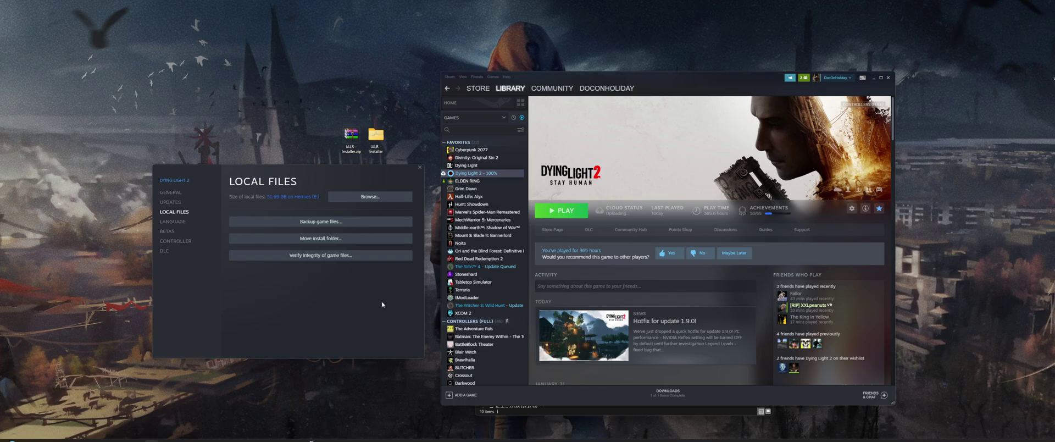
Open IALR - Installer, select ialr_1.1_installer_1.2i1.exe, and place the window beside the game folder
double_click(372, 141)
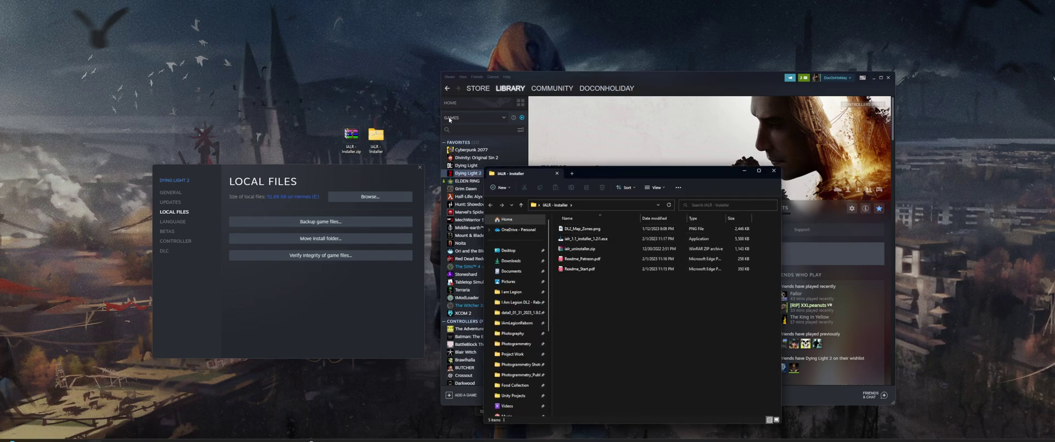
mouse_move(570, 172)
left_mouse_down()
mouse_move(367, 77)
mouse_move(385, 89)
left_mouse_up()
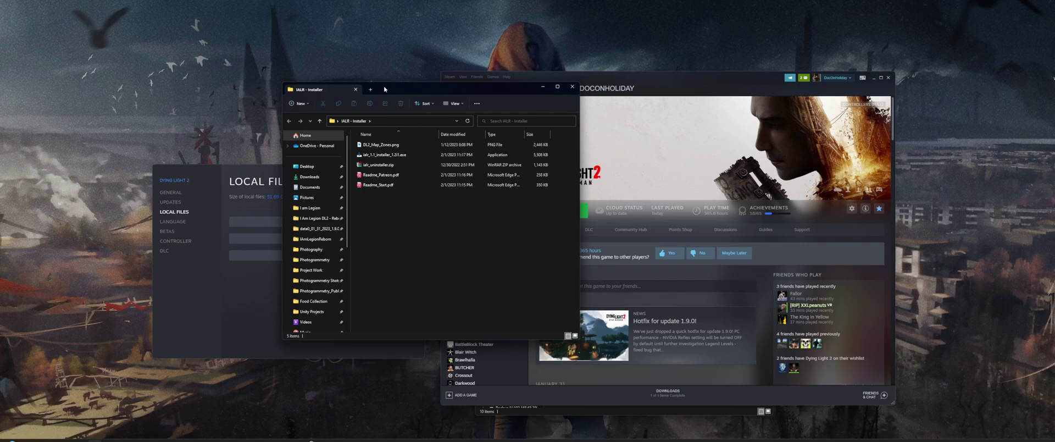
left_click(393, 158)
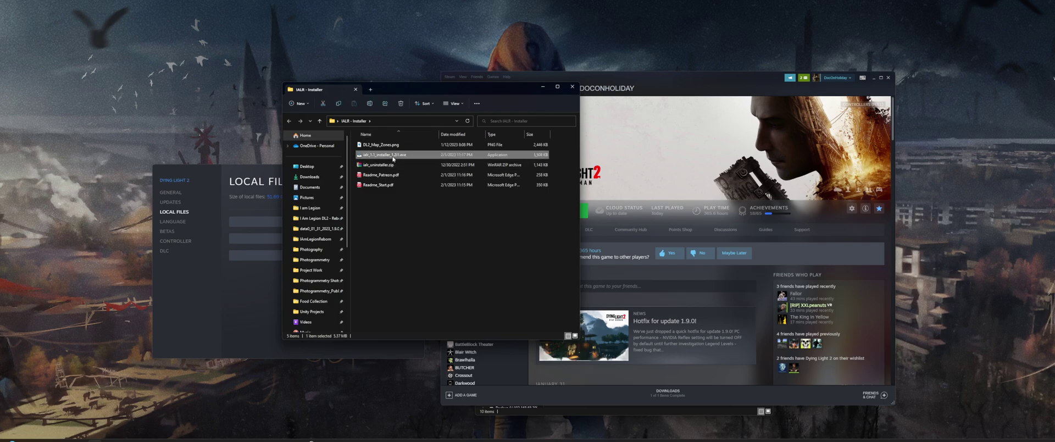
mouse_move(398, 89)
left_mouse_down()
mouse_move(238, 69)
mouse_move(262, 147)
mouse_move(577, 155)
left_mouse_up()
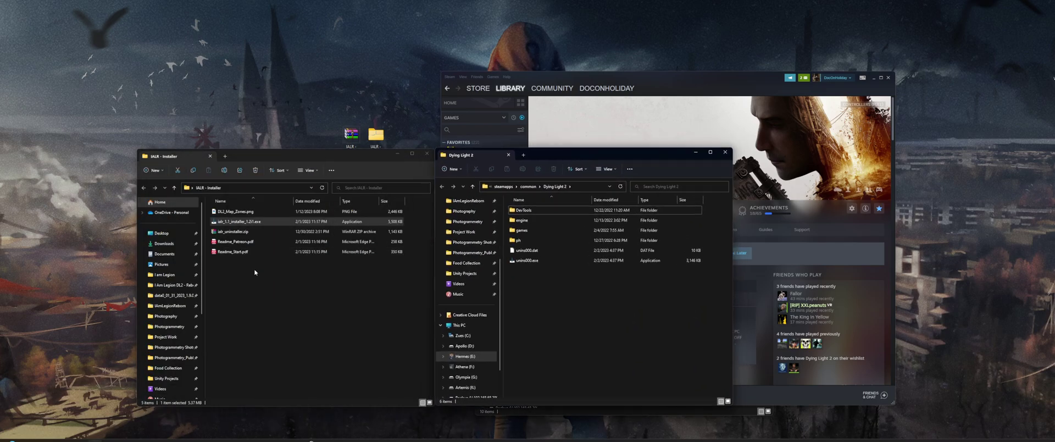
Install I Am Legion Reborn 1.2.1 through the setup wizard, then open Dying Light 2's ph folder
left_click(235, 222)
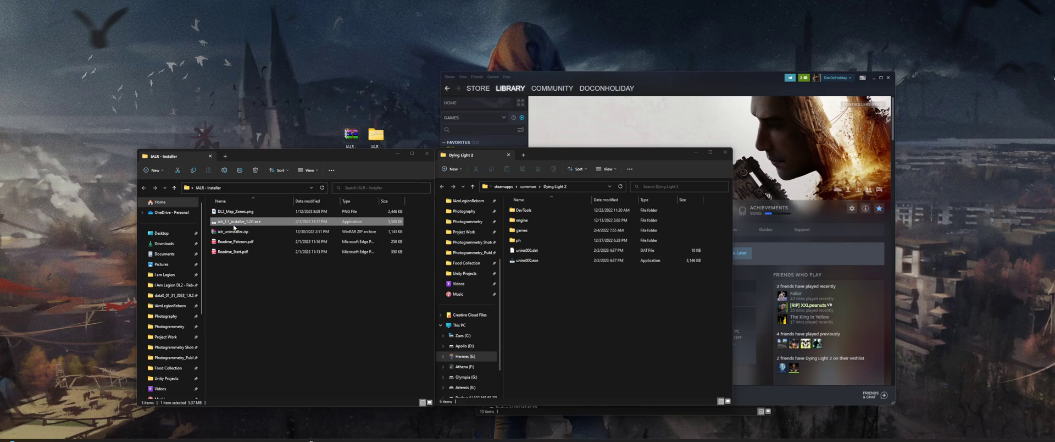
left_click(580, 280)
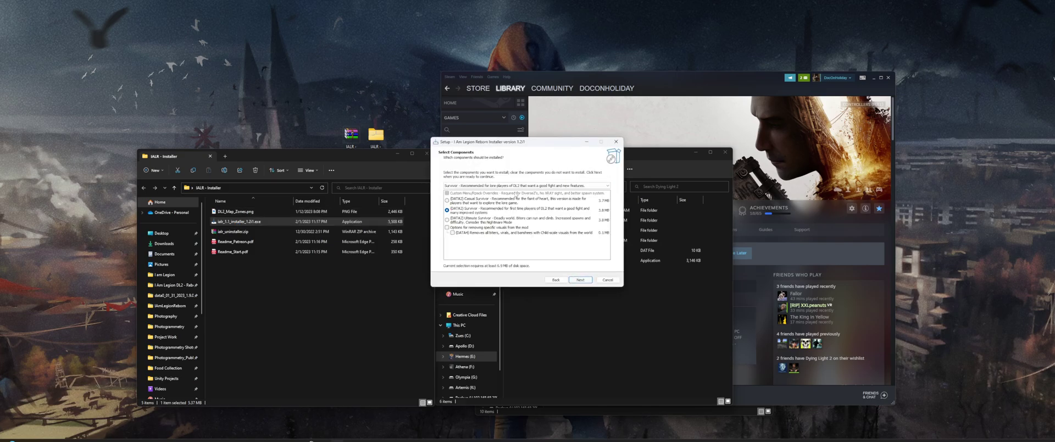
left_click(583, 280)
left_click(582, 280)
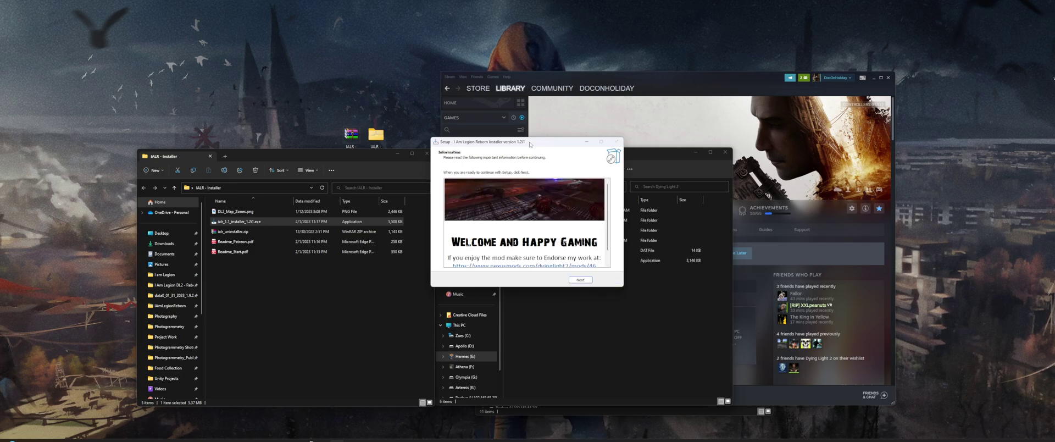
left_click_drag(531, 145, 465, 175)
left_click(518, 311)
left_click(518, 312)
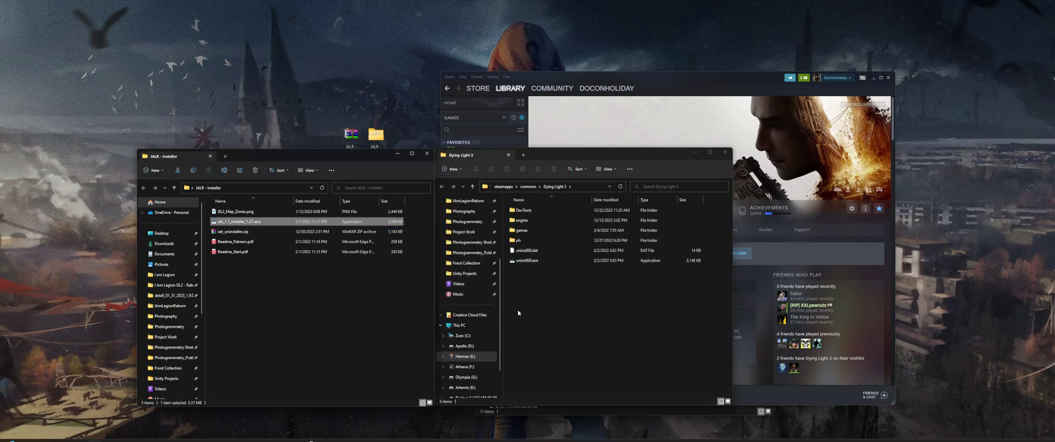
double_click(529, 241)
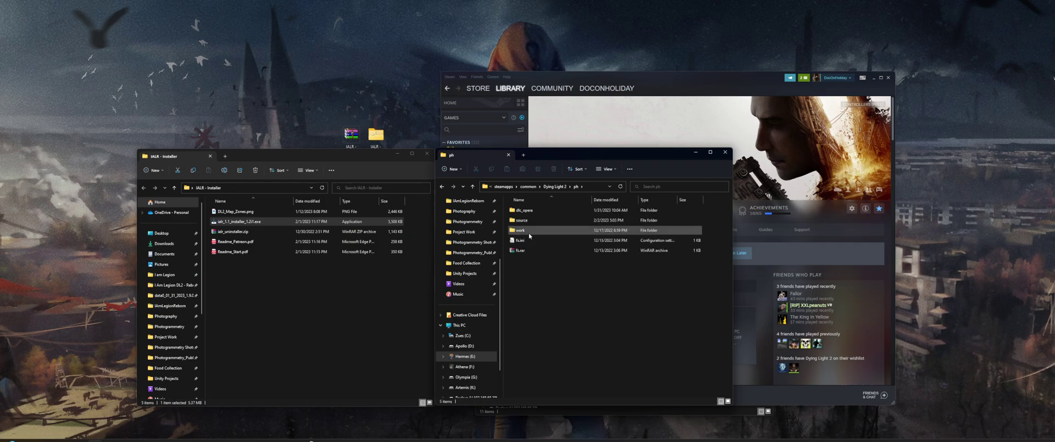
mouse_move(529, 236)
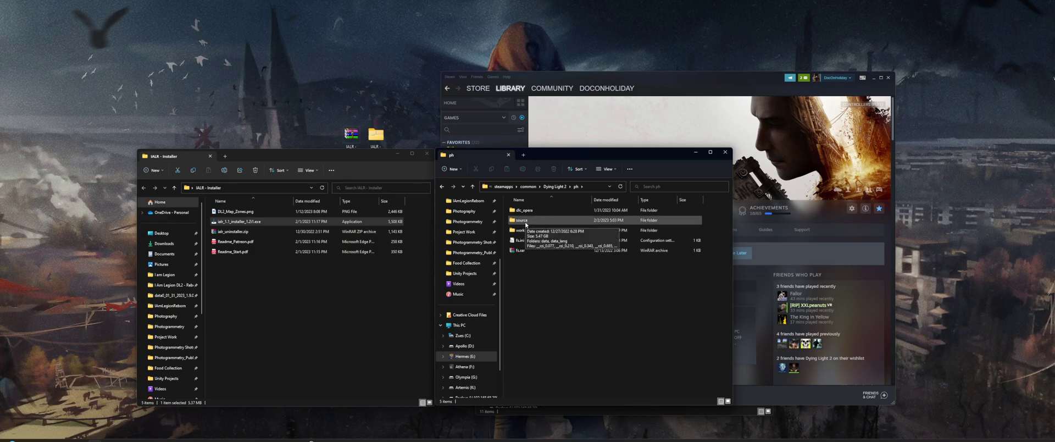
Open the source folder inside ph, now listing 11 items
double_click(526, 221)
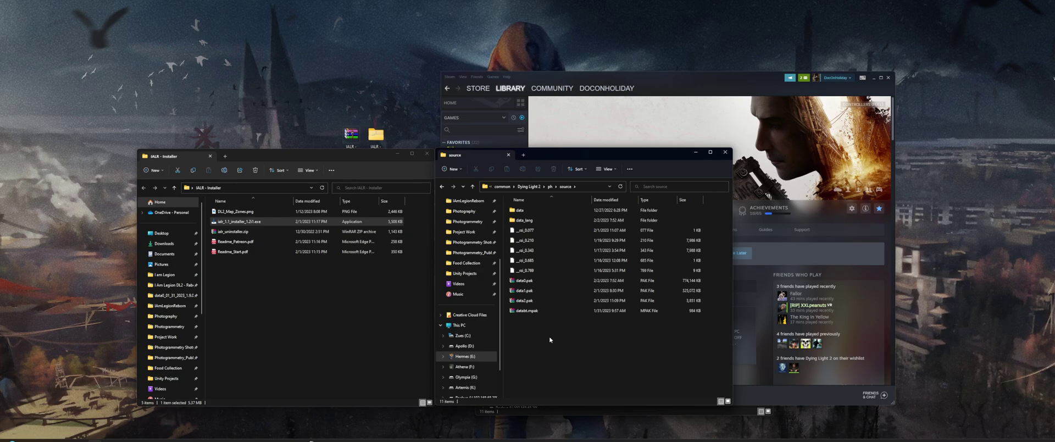
Launch Dying Light 2 from the Steam library and confirm its launch option
left_click(563, 141)
left_click(554, 217)
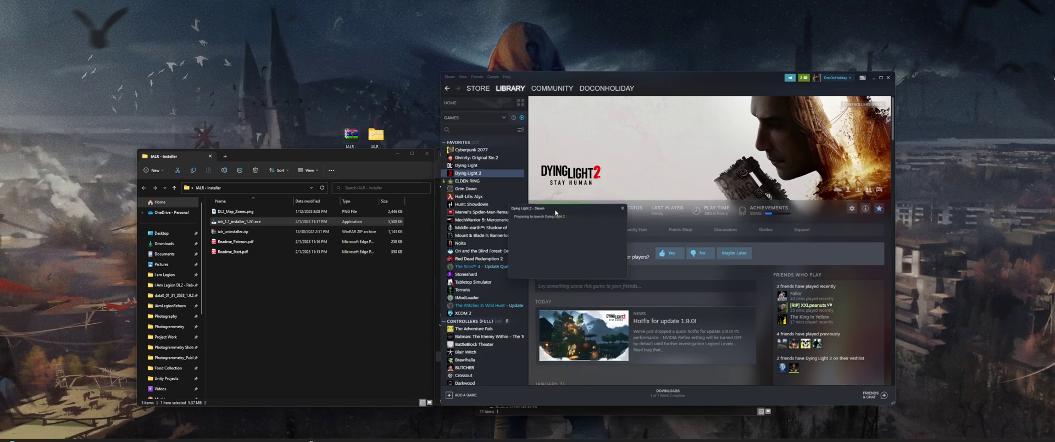
left_click(561, 300)
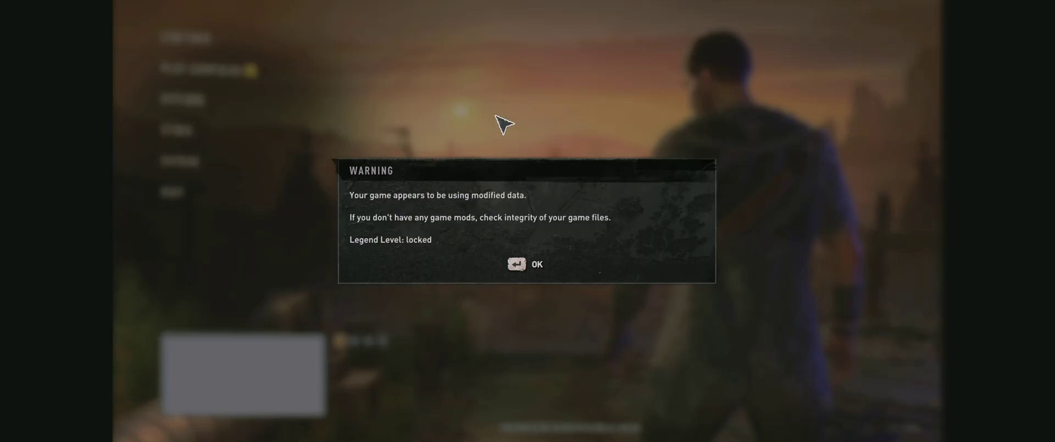
Dismiss the modified-data warning, bring up the I Am Legion banner slide, and choose QUIT
left_click(537, 256)
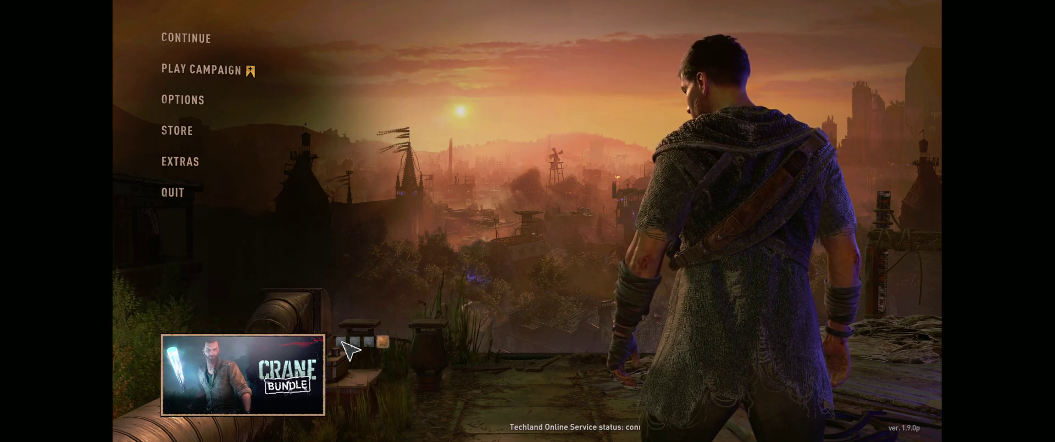
left_click(341, 341)
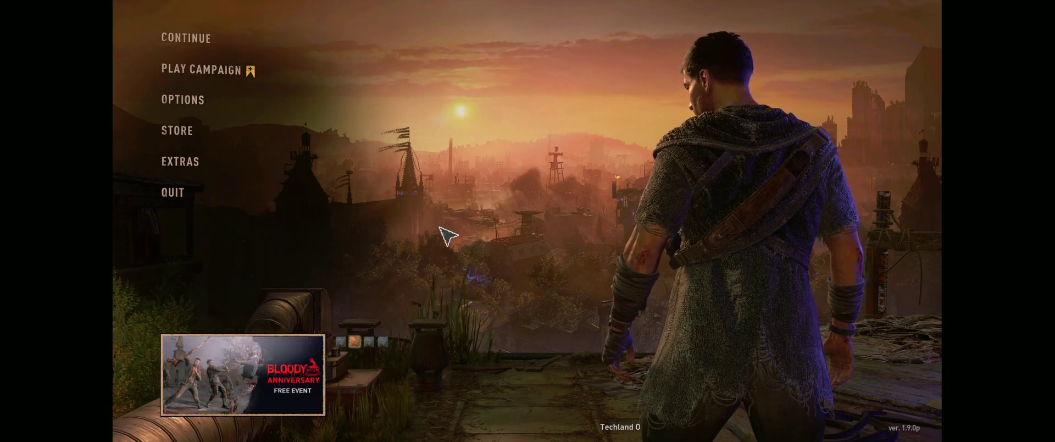
left_click(340, 342)
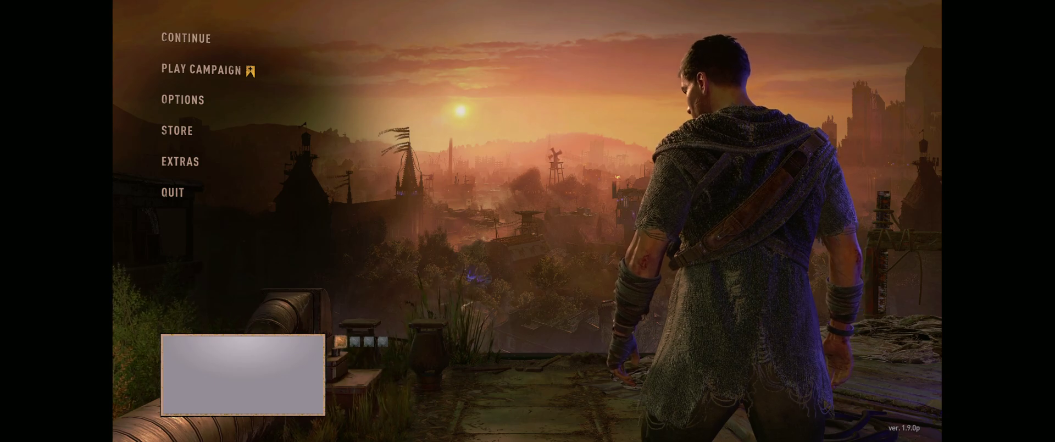
left_click(341, 342)
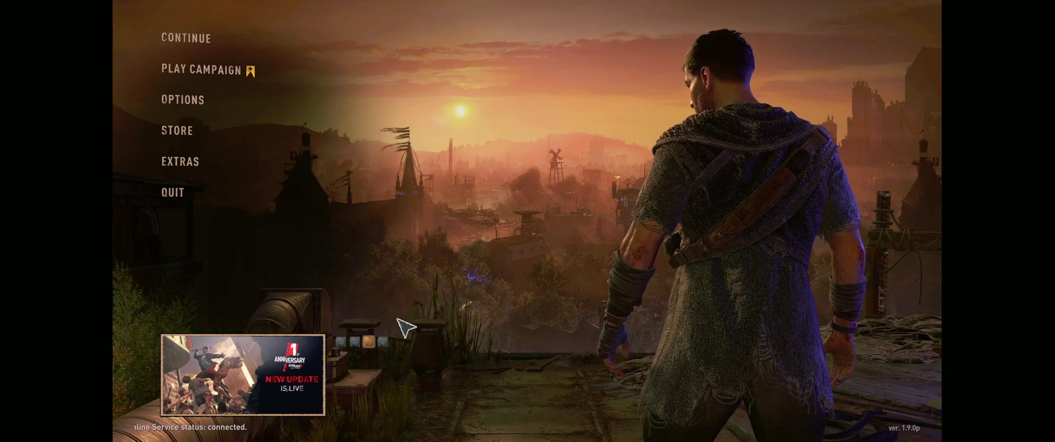
left_click(341, 341)
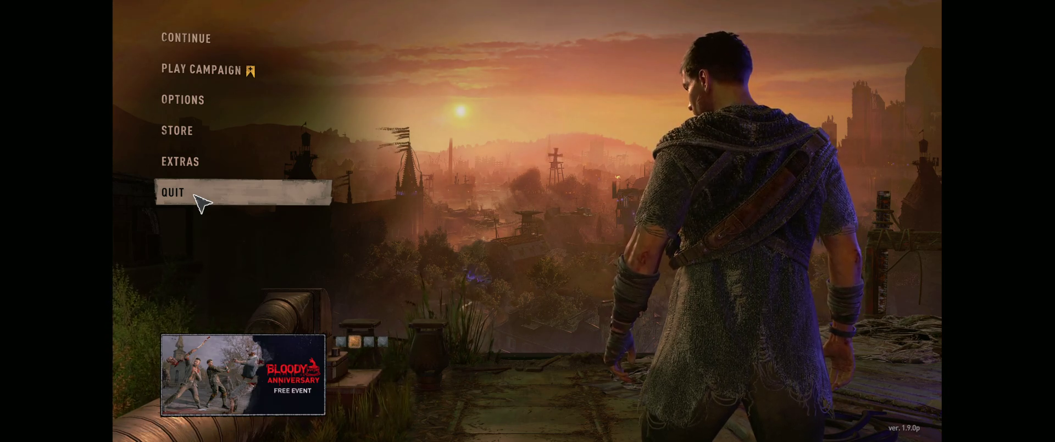
left_click(196, 196)
Confirm quitting the game, minimize Steam, and close the duplicate source folder window
key("Return")
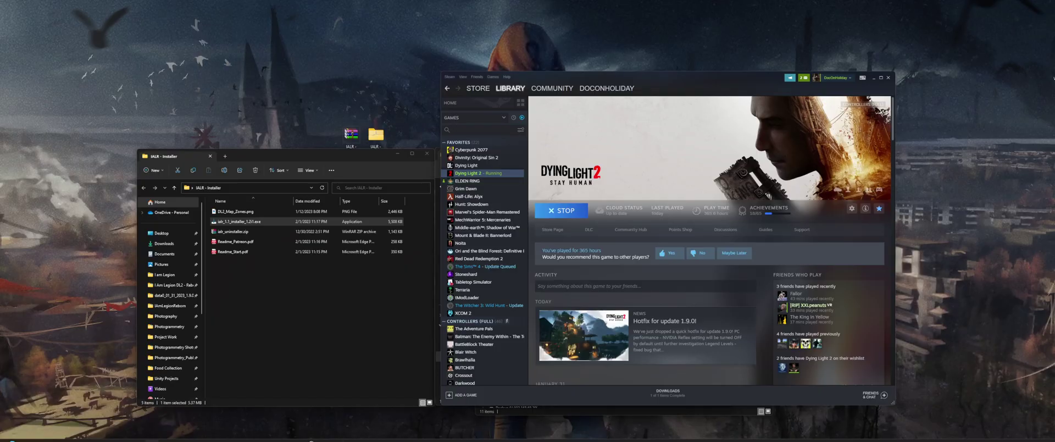
left_click(880, 79)
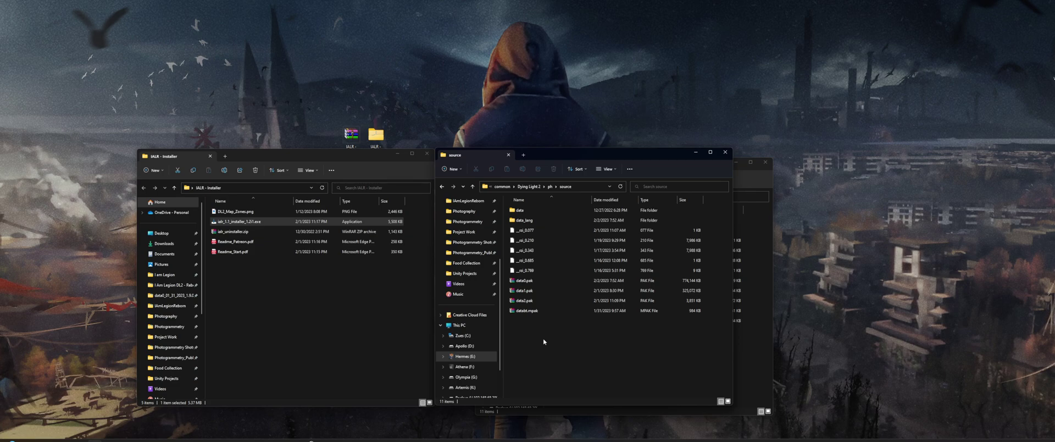
mouse_move(569, 157)
left_mouse_down()
mouse_move(568, 169)
mouse_move(569, 159)
left_mouse_up()
left_click(753, 231)
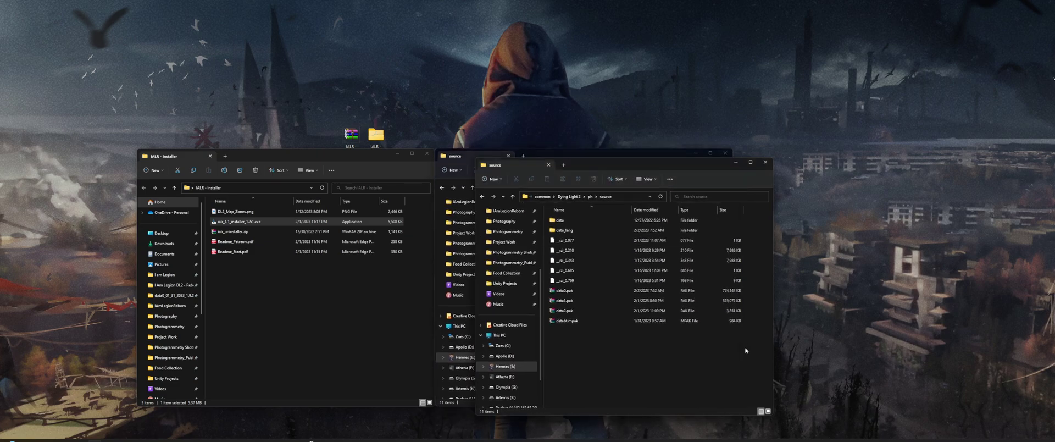
left_click(765, 162)
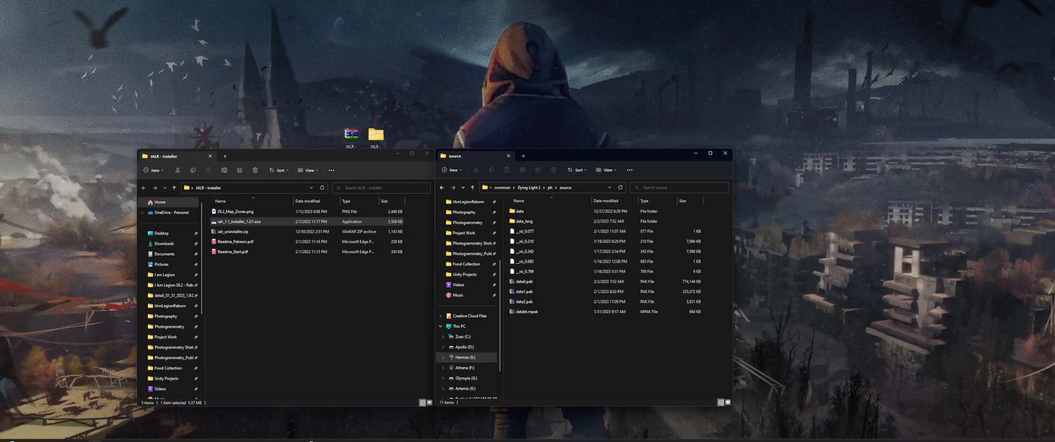
mouse_move(94, 439)
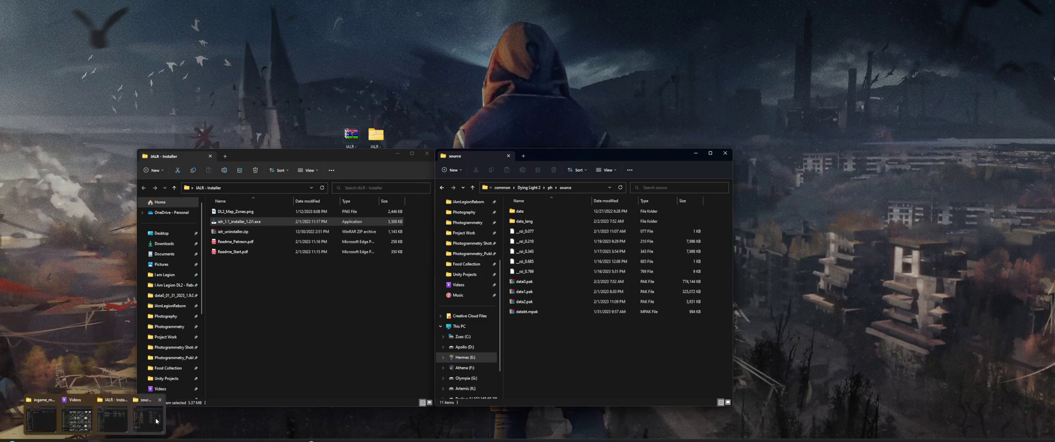
Open a new Explorer tab and go to the Apollo (D:) drive
left_click(41, 421)
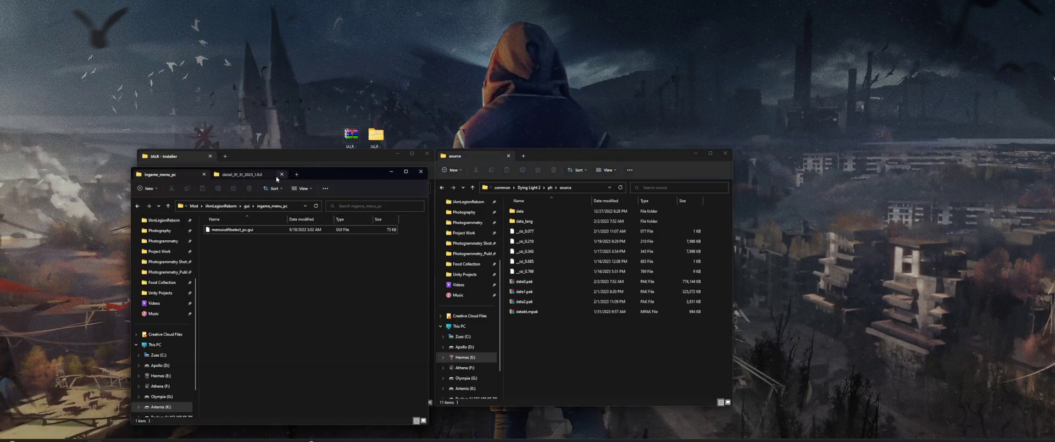
left_click(296, 174)
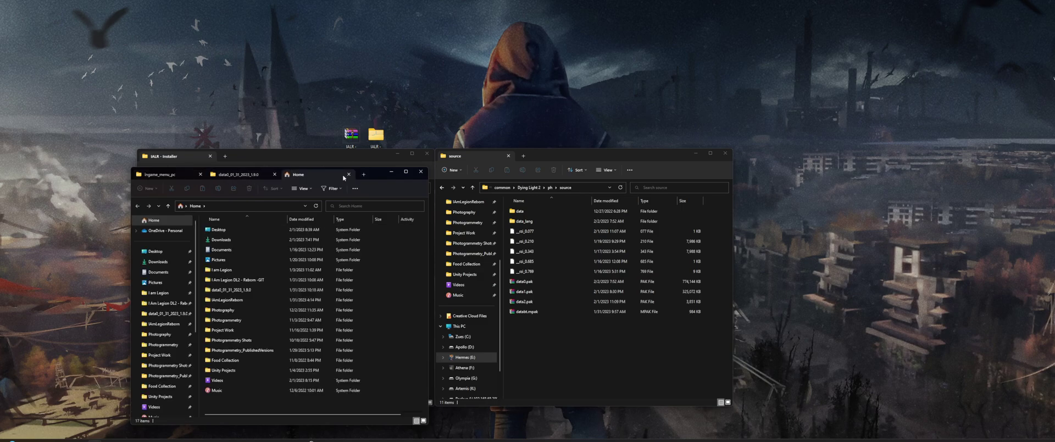
mouse_move(371, 180)
left_mouse_down()
mouse_move(374, 83)
mouse_move(391, 88)
left_mouse_up()
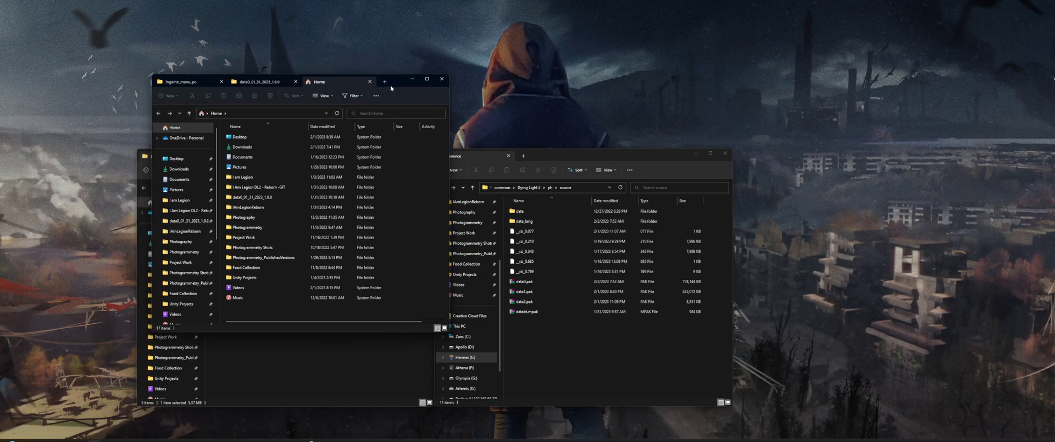
scroll(184, 272, "down", 4)
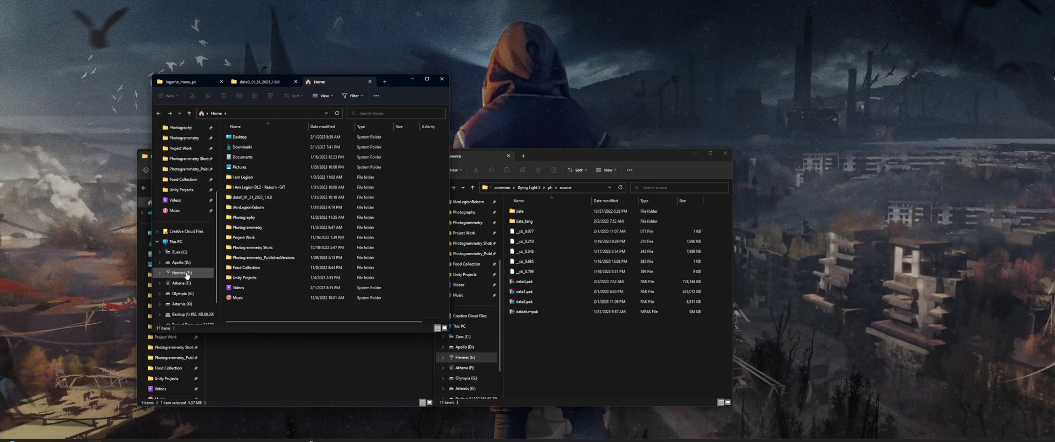
left_click(181, 262)
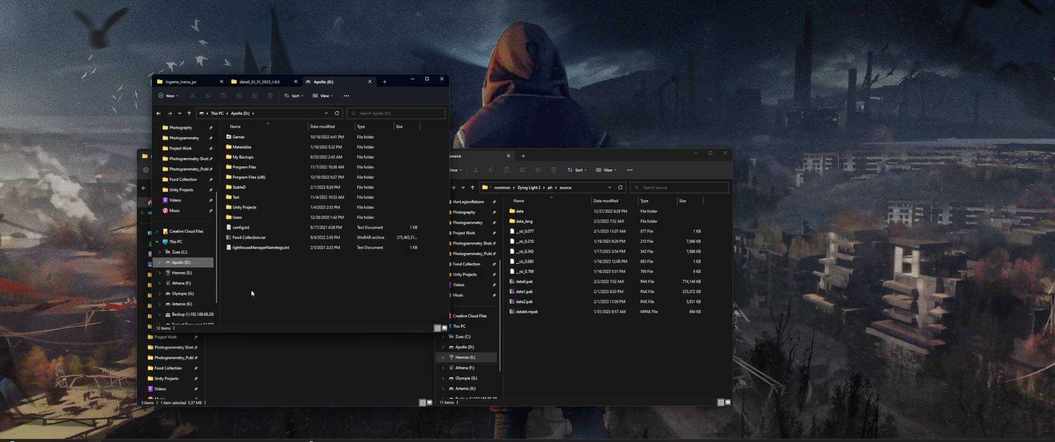
Navigate to Program Files (x86)\Steam\userdata\<account>\534380\remote\out\save
double_click(246, 177)
double_click(247, 147)
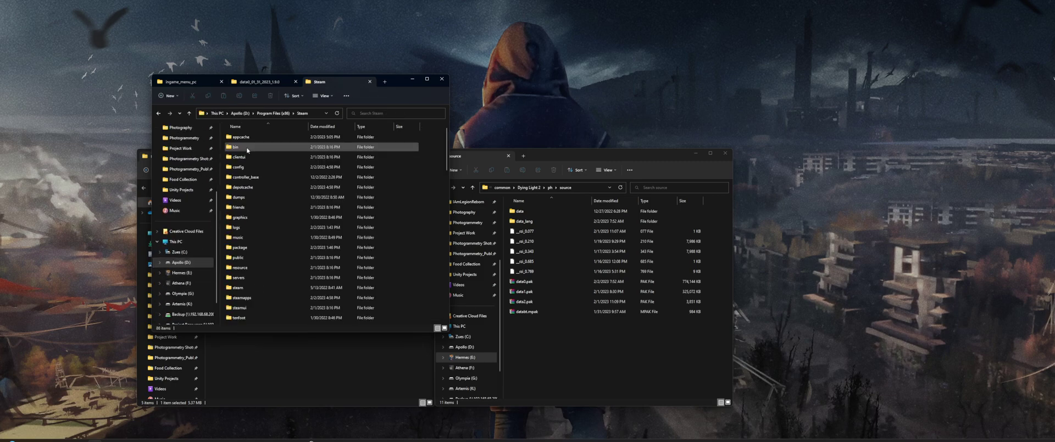
scroll(265, 231, "down", 4)
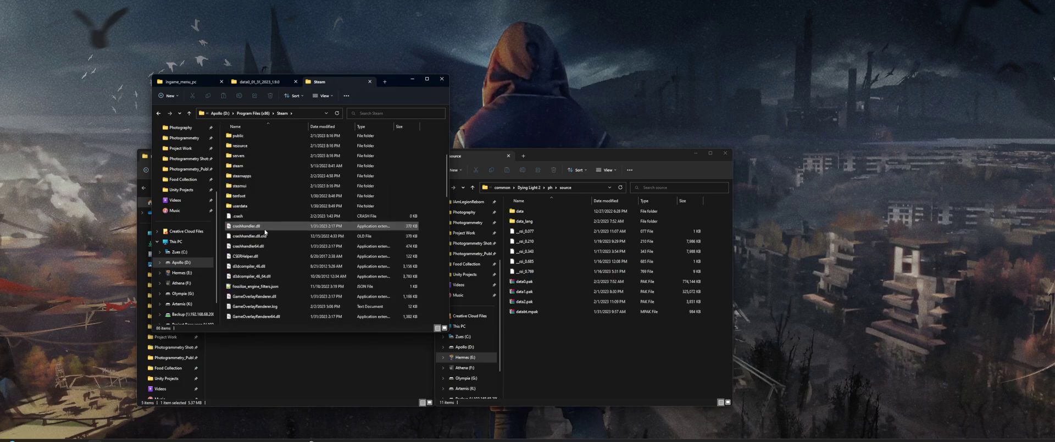
double_click(240, 206)
double_click(241, 137)
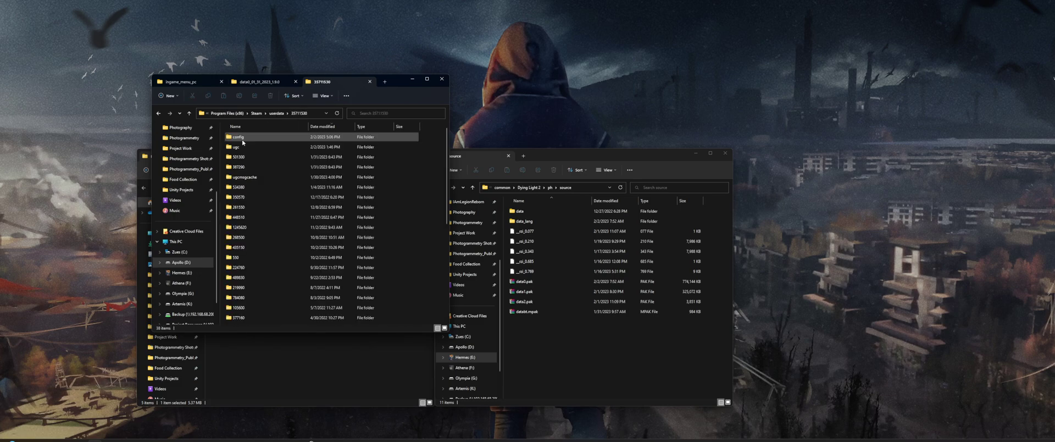
double_click(242, 186)
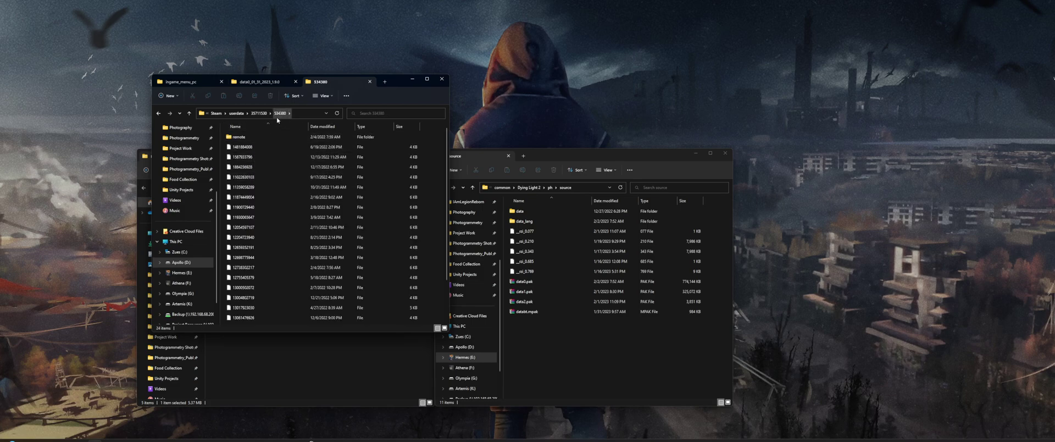
double_click(250, 137)
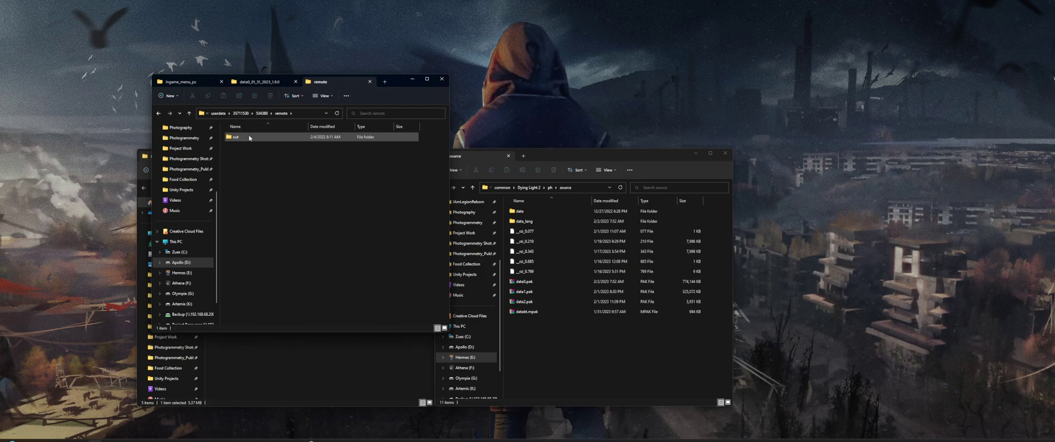
double_click(250, 137)
double_click(247, 147)
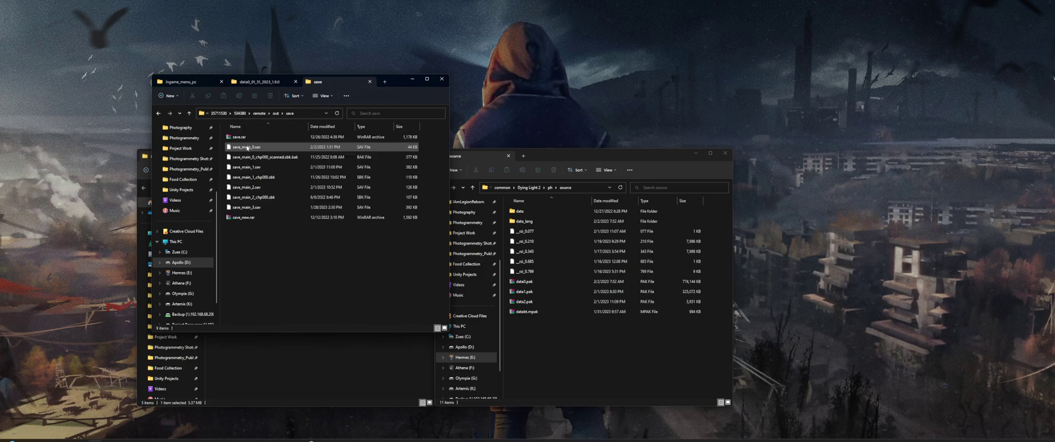
mouse_move(242, 210)
left_mouse_down()
mouse_move(244, 137)
mouse_move(242, 155)
left_mouse_up()
left_click_drag(395, 85, 365, 51)
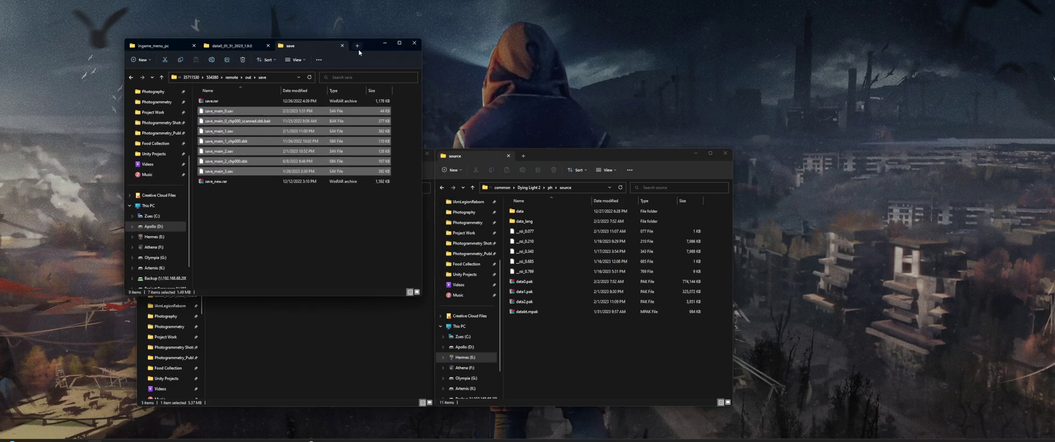
left_click(227, 249)
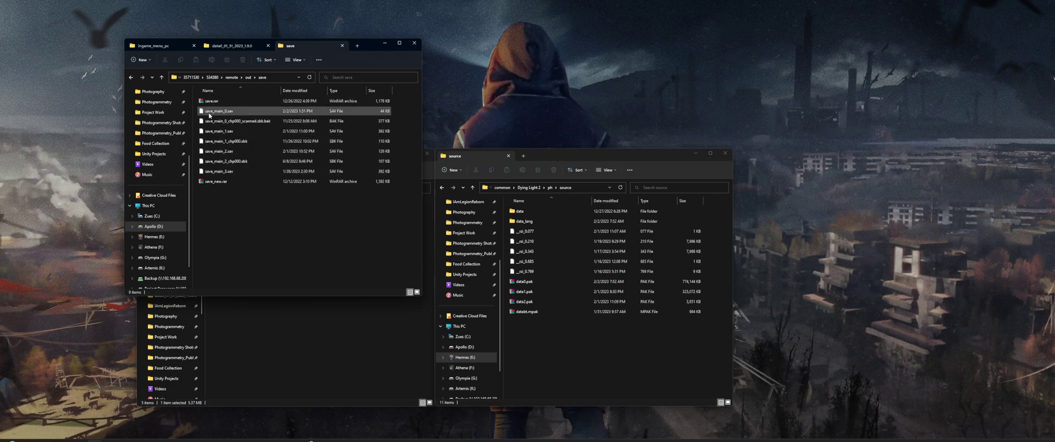
left_click(272, 79)
left_click(254, 77)
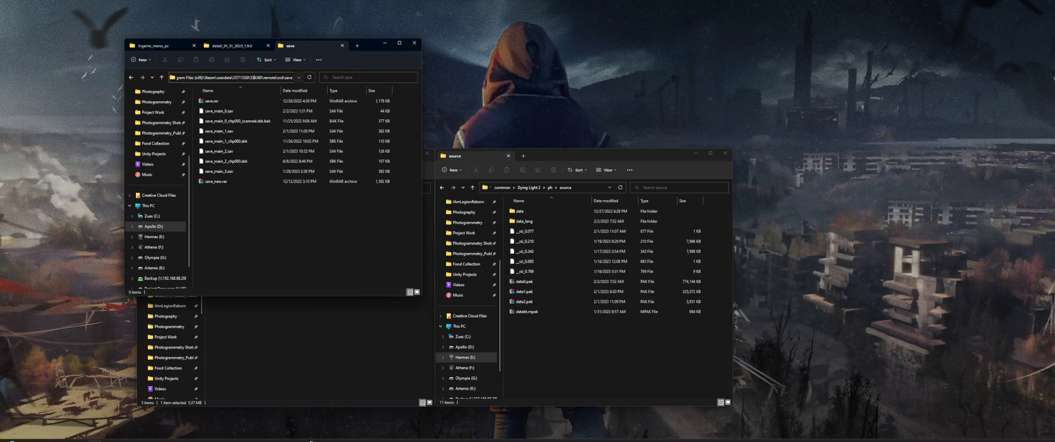
left_click_drag(206, 78, 294, 78)
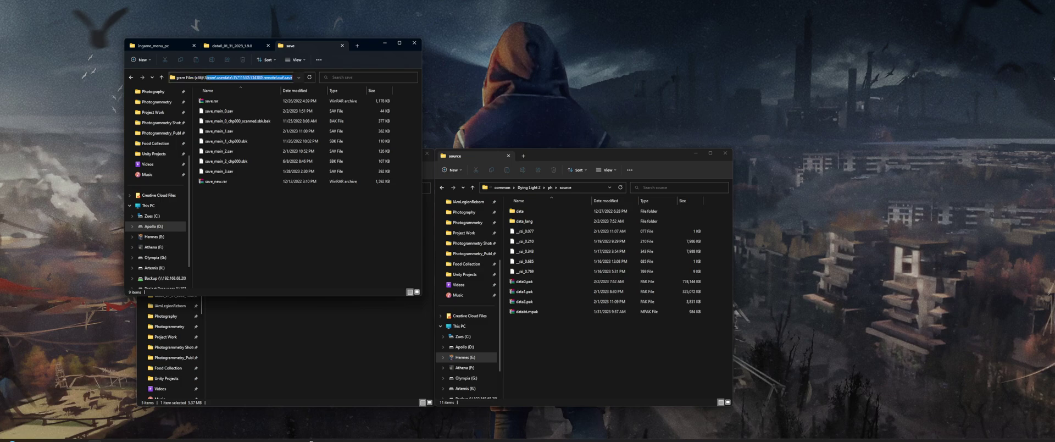
left_click(205, 78)
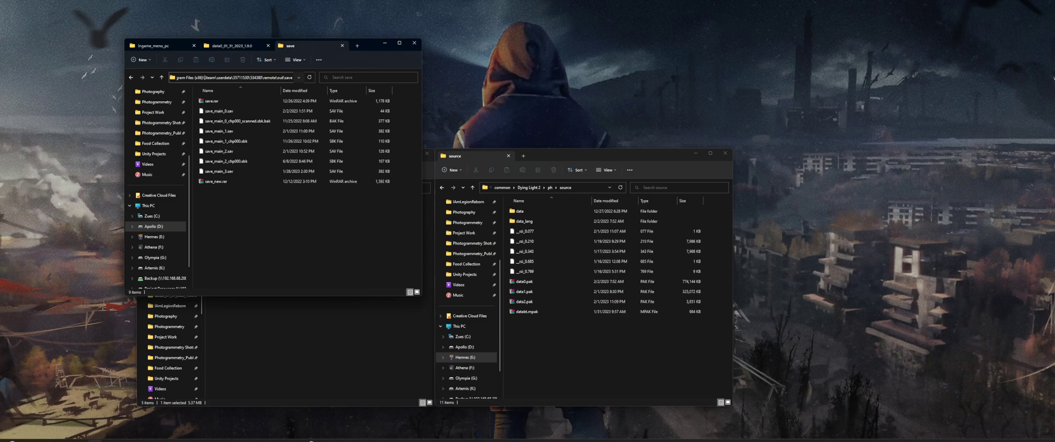
left_click_drag(206, 77, 293, 77)
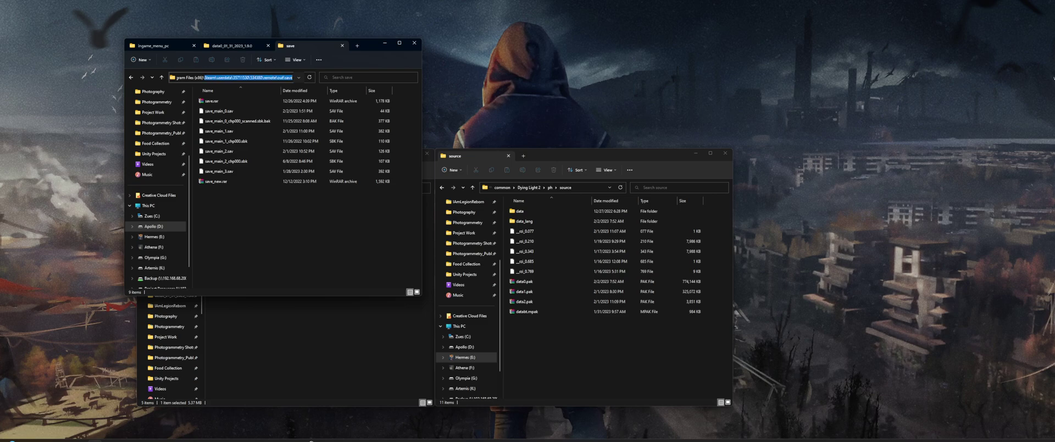
left_click(371, 222)
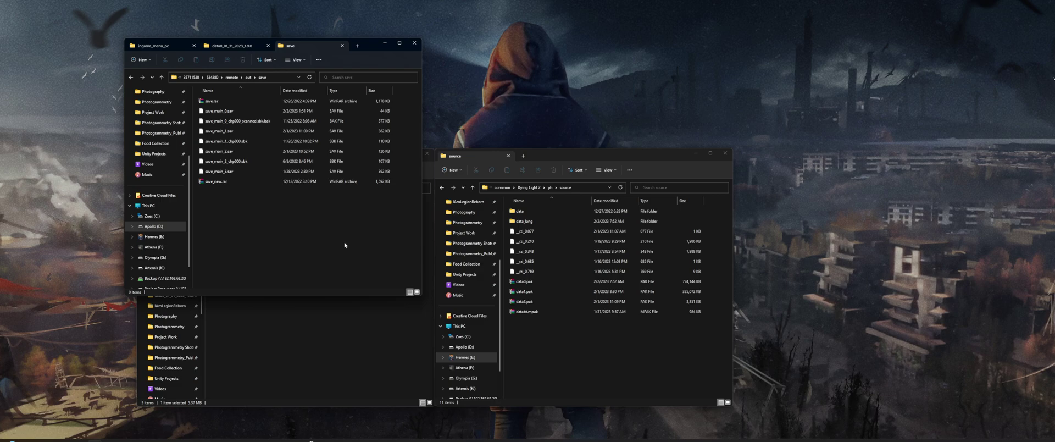
Open Documents\dying light 2\out\logs in a new window and select crash_20230202_170426338.log
right_click(95, 440)
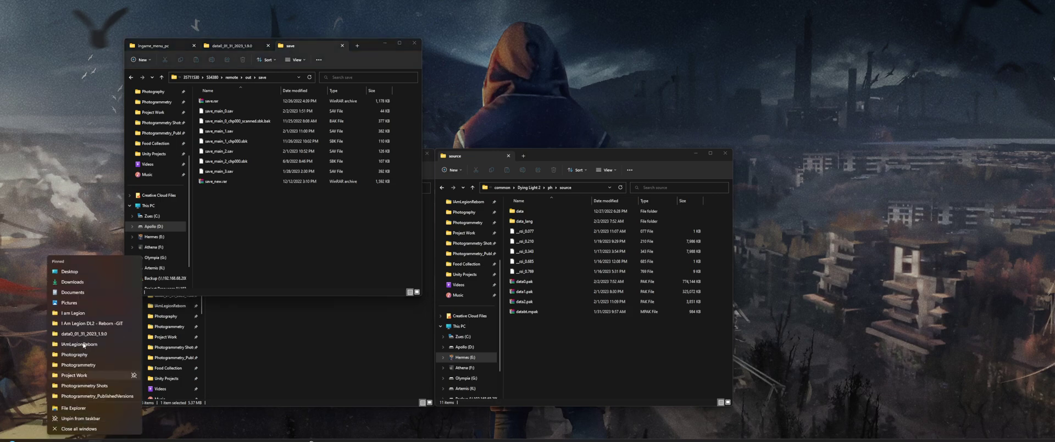
left_click(94, 294)
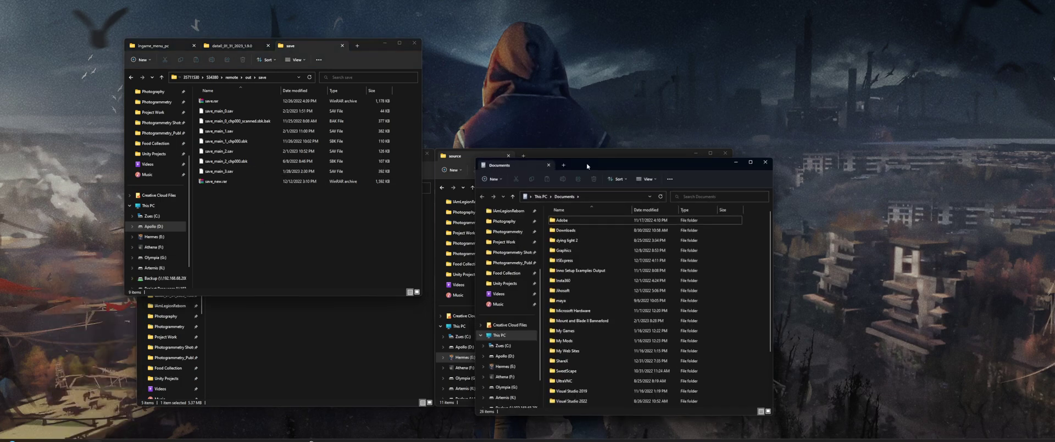
left_click_drag(605, 165, 531, 80)
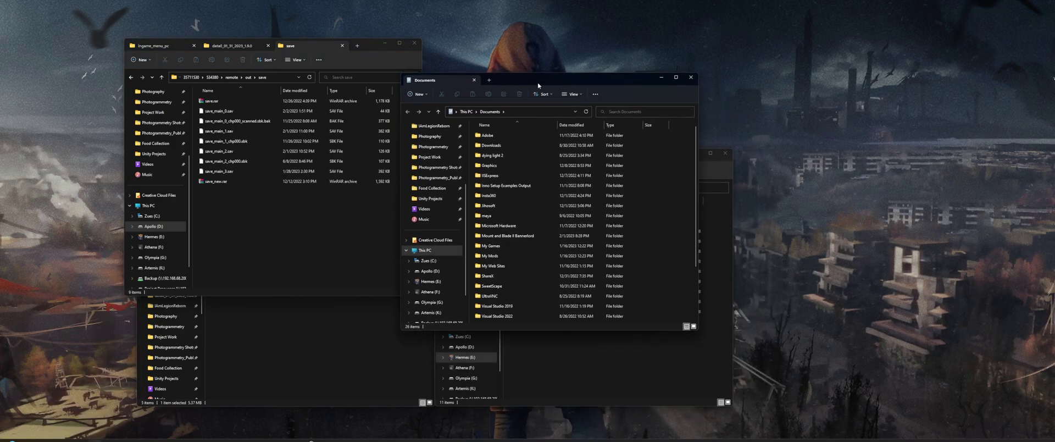
double_click(494, 157)
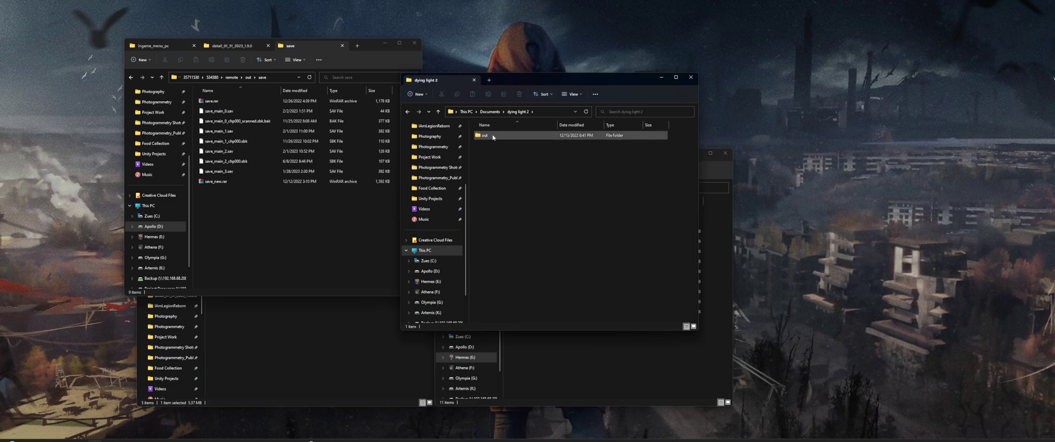
double_click(493, 136)
double_click(485, 155)
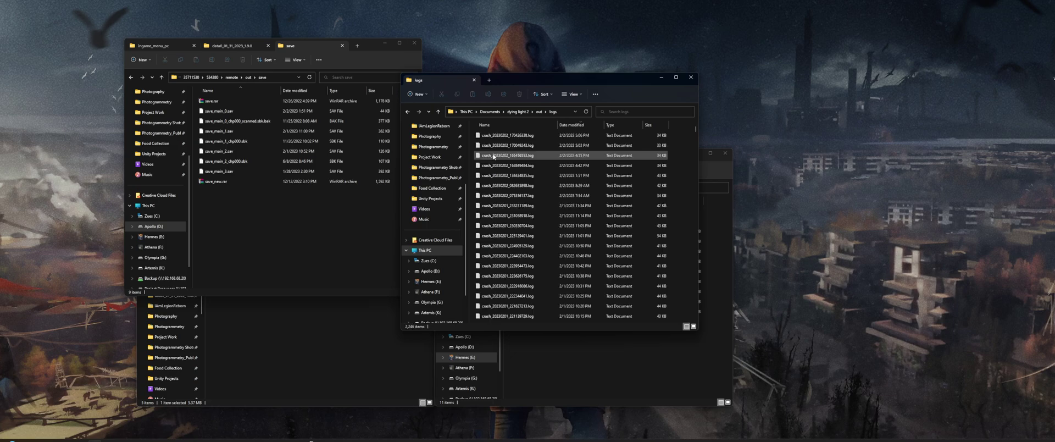
left_click_drag(547, 81, 566, 49)
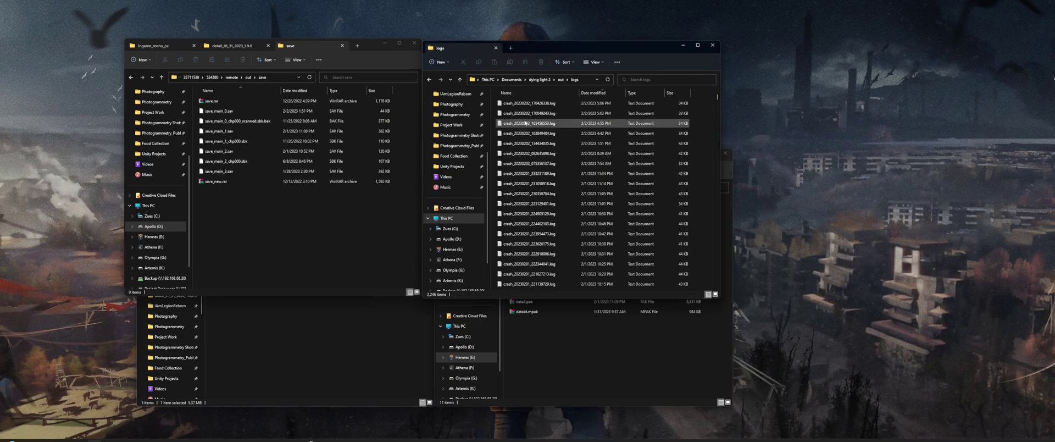
left_click(531, 105)
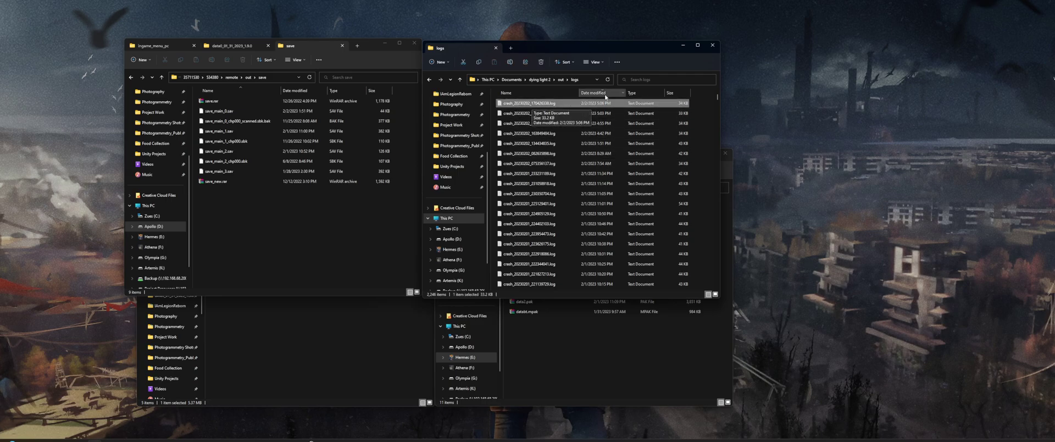
double_click(540, 105)
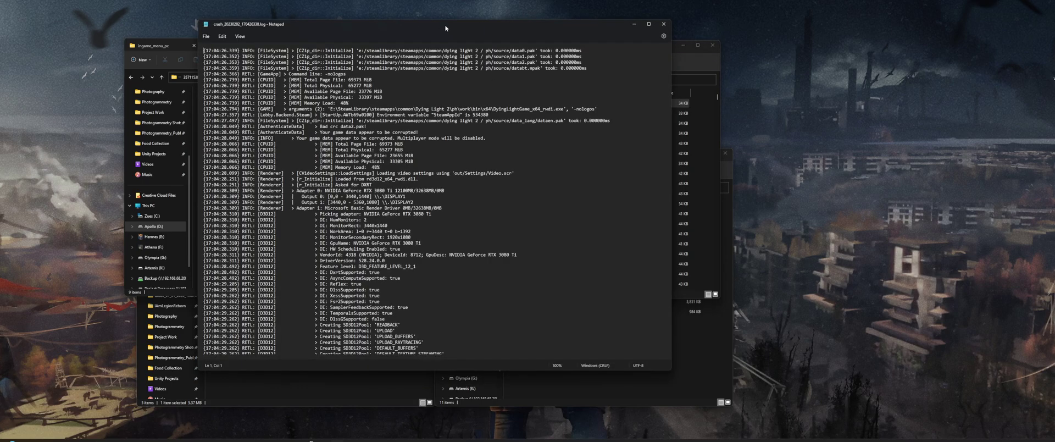
left_click_drag(445, 28, 516, 37)
scroll(521, 169, "down", 8)
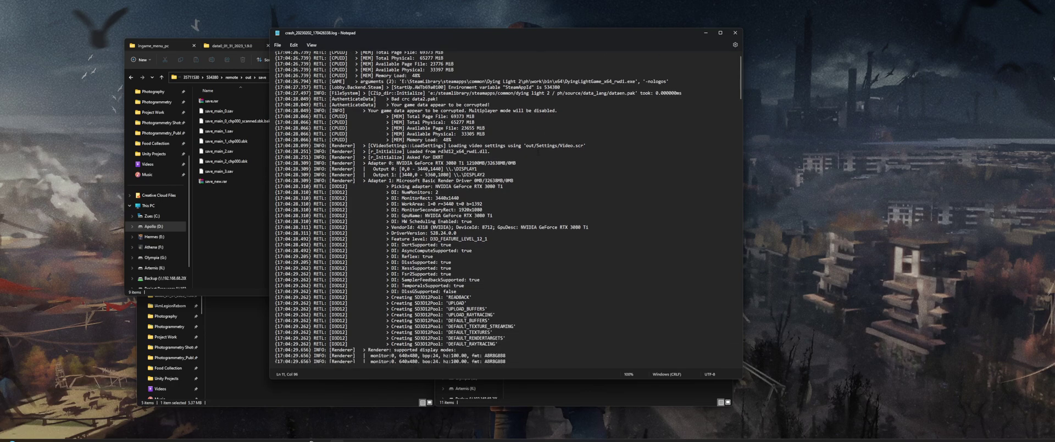
scroll(521, 169, "up", 8)
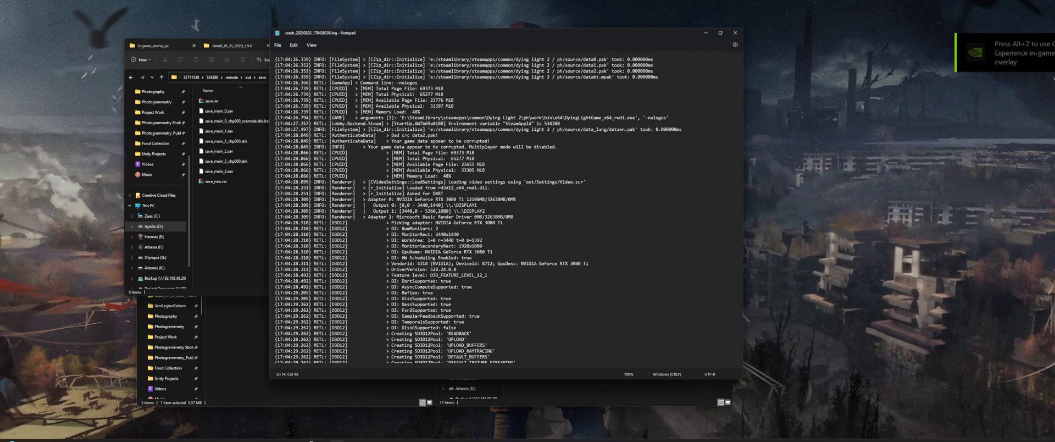
left_click_drag(438, 134, 390, 135)
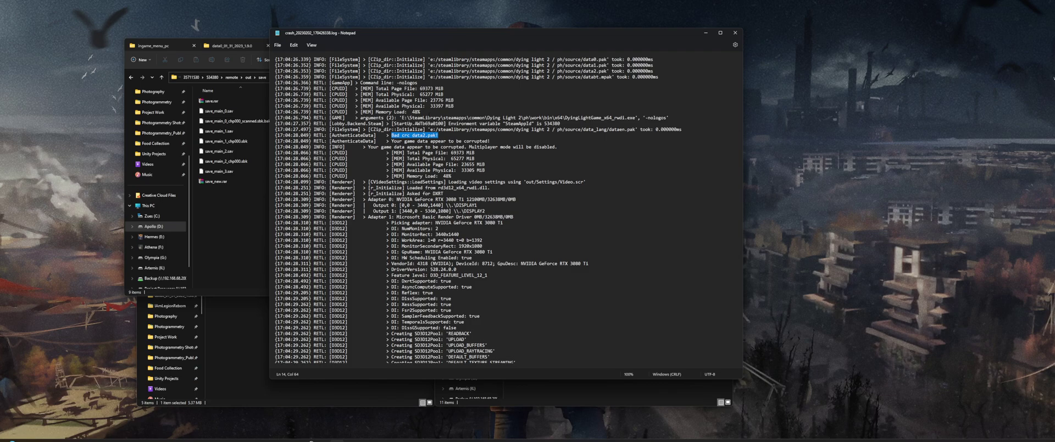
left_click_drag(391, 135, 438, 136)
left_click(438, 135)
mouse_move(438, 136)
left_mouse_down()
mouse_move(390, 136)
mouse_move(438, 136)
left_mouse_up()
left_click(444, 141)
left_click(438, 135)
Search the crash log for 'err' and highlight the pack file path in the read error
key("ctrl+f")
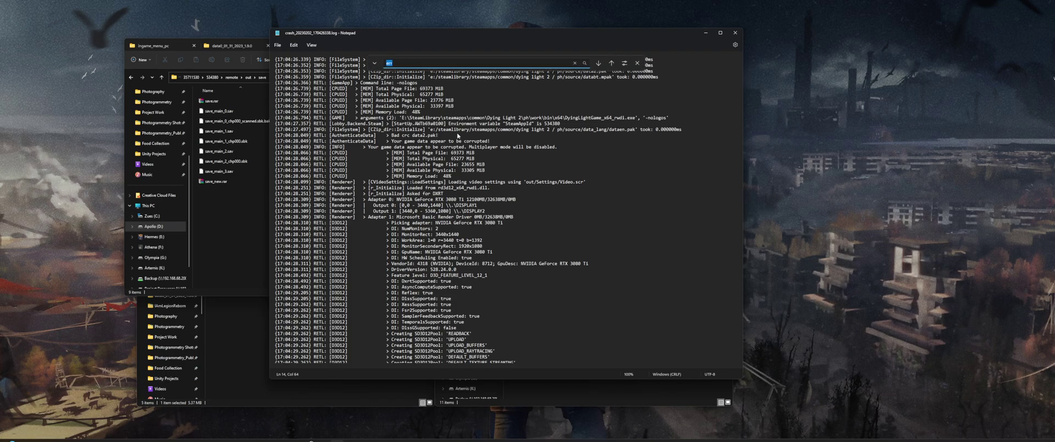
type("err")
key("Return")
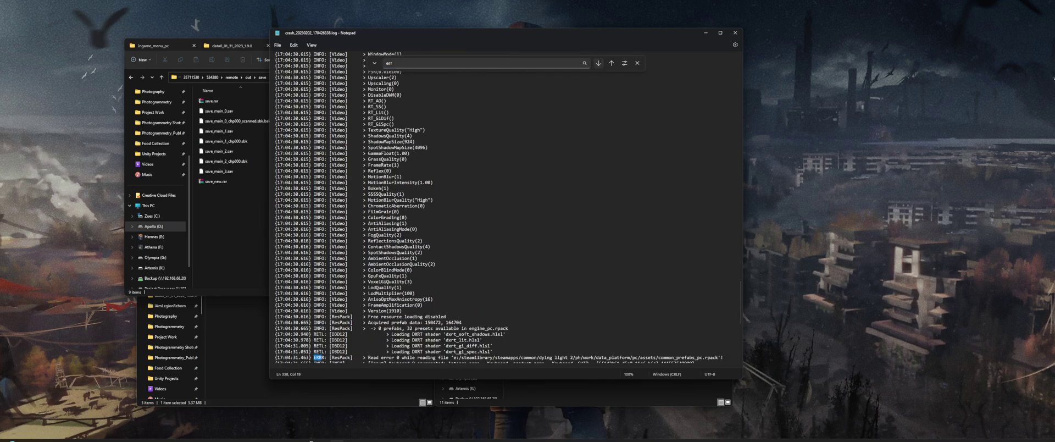
left_click(598, 63)
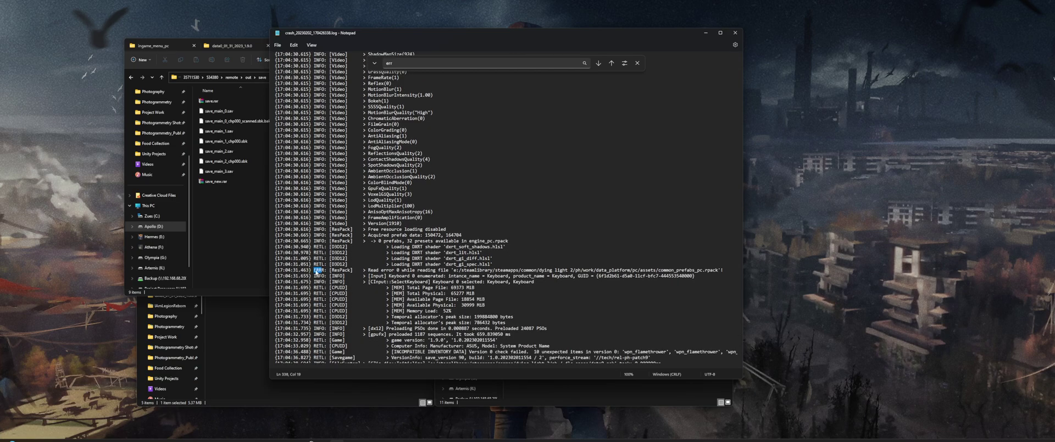
scroll(519, 224, "down", 2)
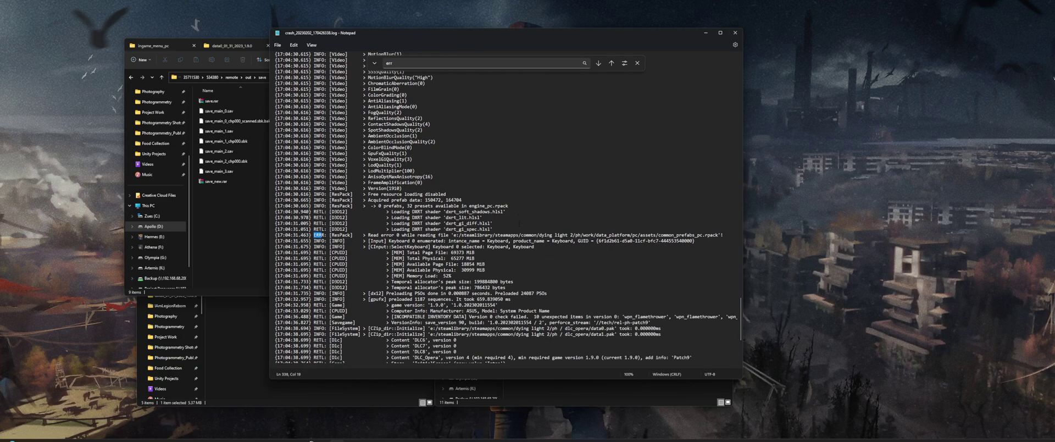
scroll(519, 223, "down", 2)
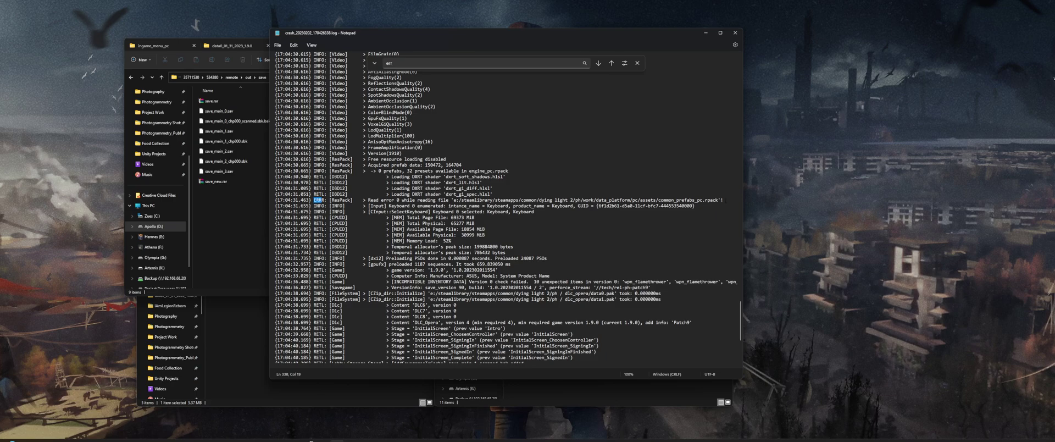
mouse_move(725, 200)
left_mouse_down()
mouse_move(407, 207)
mouse_move(658, 200)
left_mouse_up()
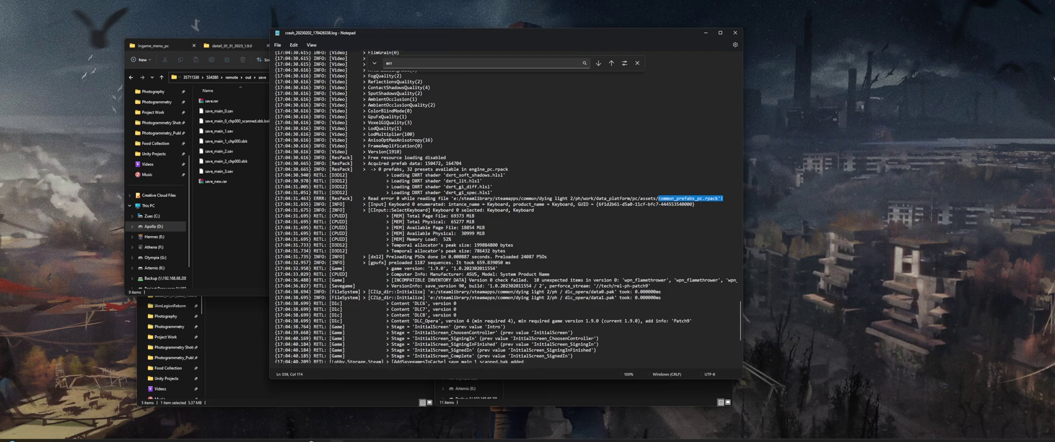
scroll(655, 207, "down", 1)
left_click(599, 63)
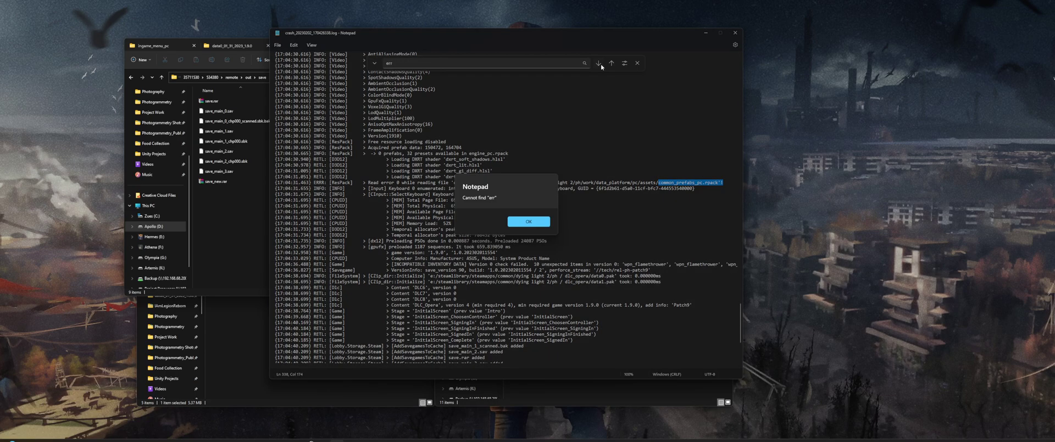
left_click(527, 221)
Scroll through the log and highlight the INCOMPATIBLE INVENTORY DATA tag
scroll(525, 214, "down", 3)
scroll(526, 214, "down", 4)
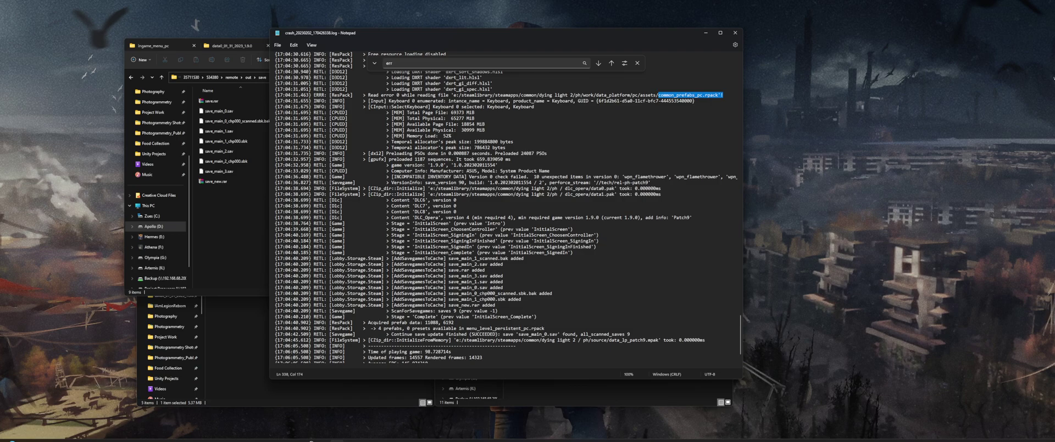
scroll(505, 209, "up", 2)
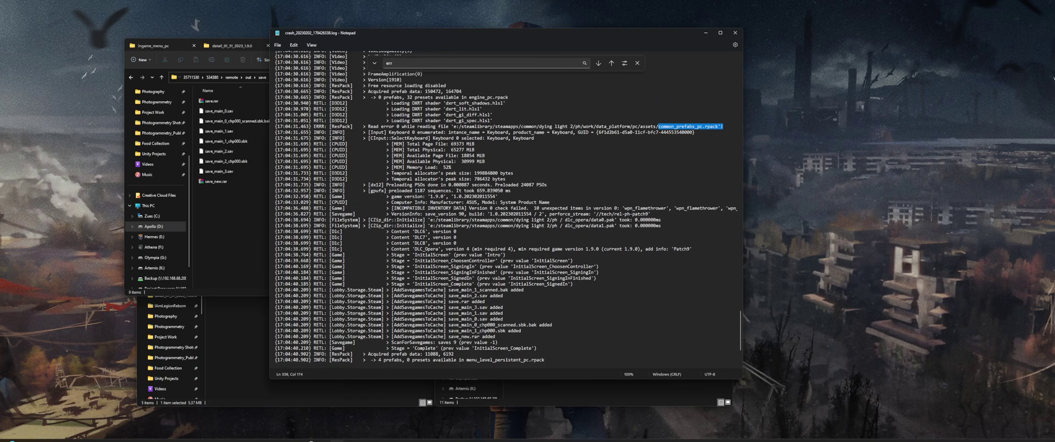
left_click(392, 100)
left_click_drag(392, 211, 471, 212)
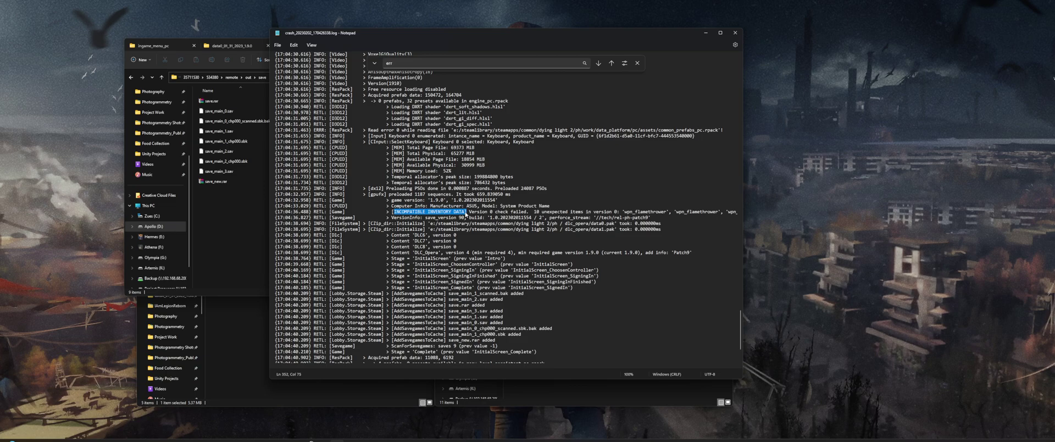
scroll(444, 165, "up", 5)
left_click(436, 176)
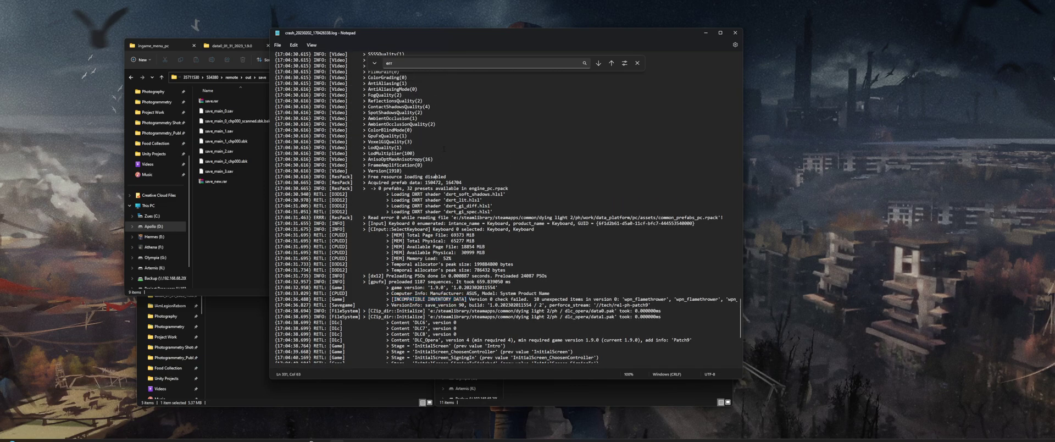
Close the current log, then open the next crash log and search it for 'err'
left_click(734, 34)
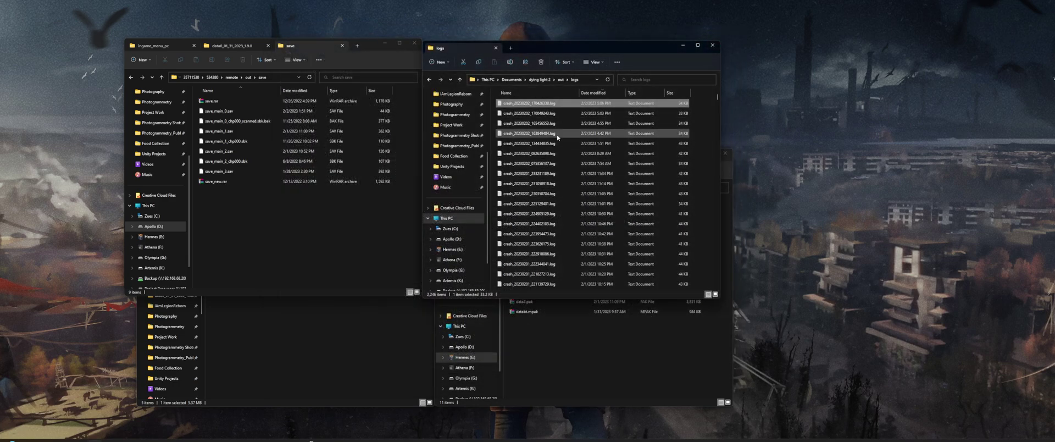
double_click(541, 195)
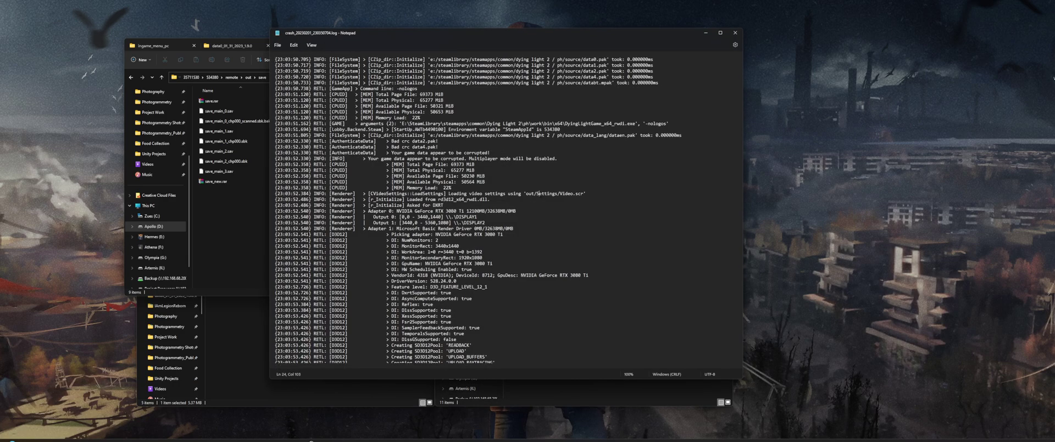
key("ctrl+f")
type("err")
key("Return")
key("Return")
key("Return")
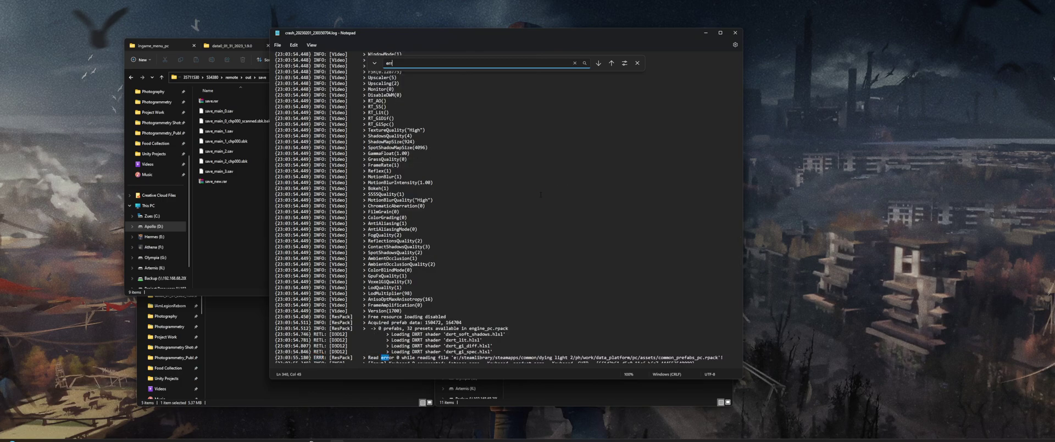
key("Return")
key("Return")
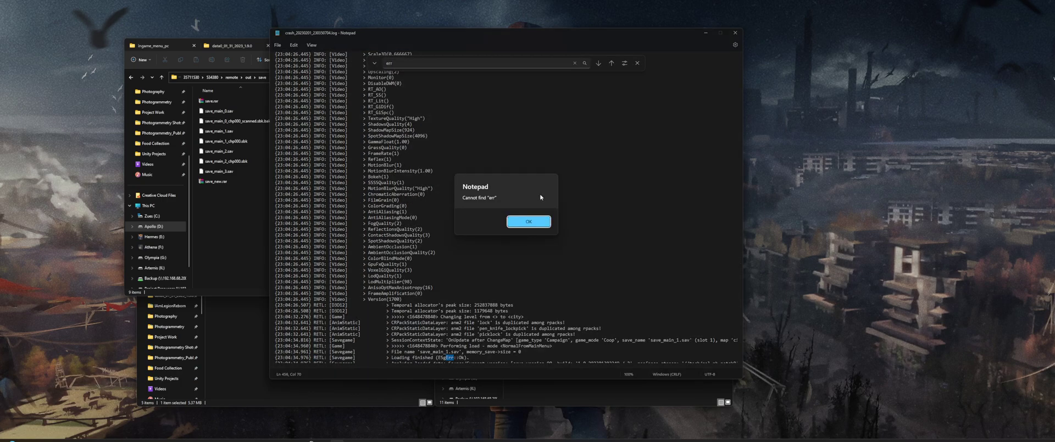
left_click(528, 221)
left_click(738, 36)
Open another crash log, step through its 'err' matches, and close it
scroll(577, 220, "down", 1)
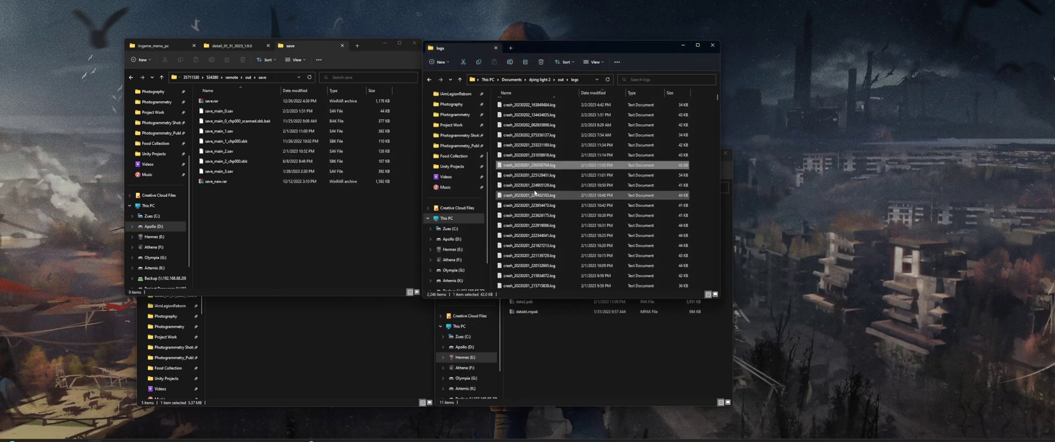
double_click(532, 176)
key("ctrl+f")
key("Return")
key("Return")
key("Return")
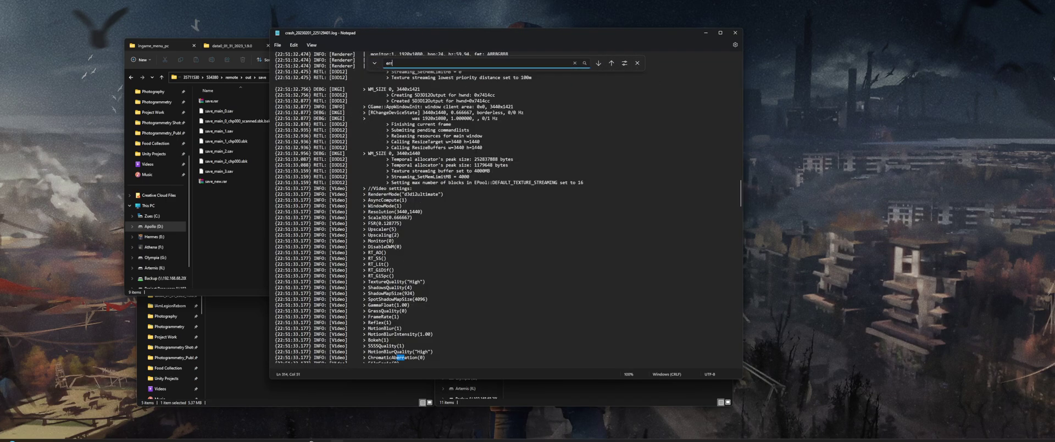
key("Return")
key("Return")
key("Return")
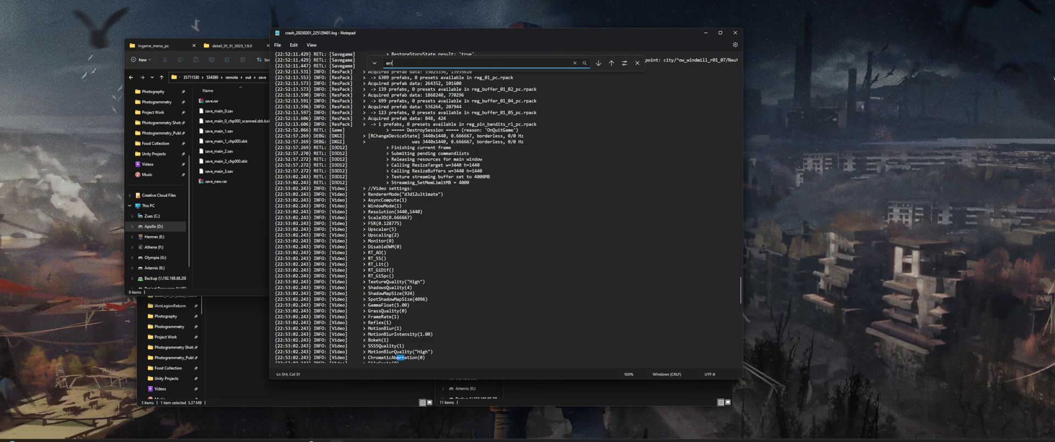
key("Return")
key("Return")
key("Return")
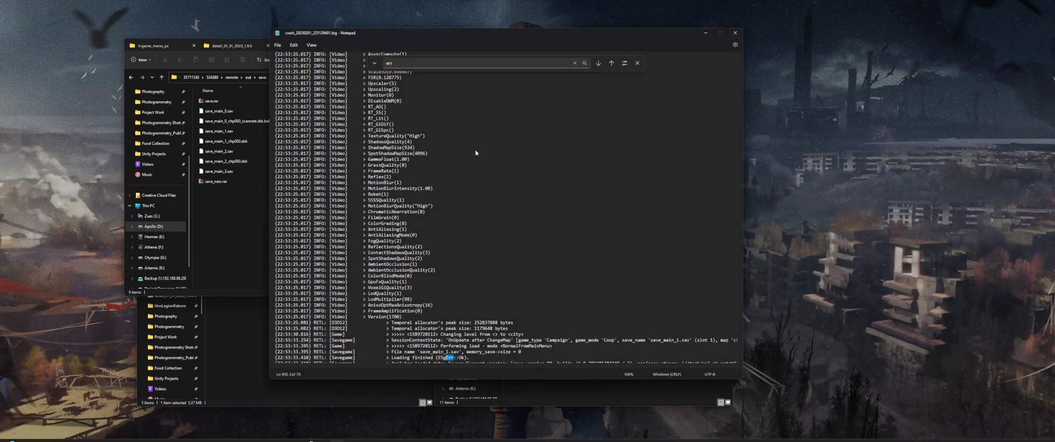
left_click(738, 37)
Open crash_20230201_220132665.log and step through 'err' matches to the Parser syntax error
scroll(539, 207, "down", 2)
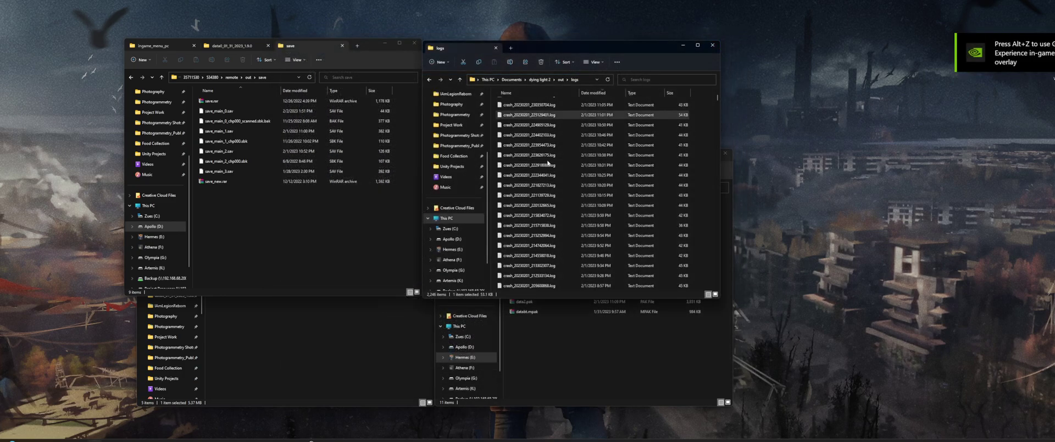
double_click(539, 207)
key("ctrl+f")
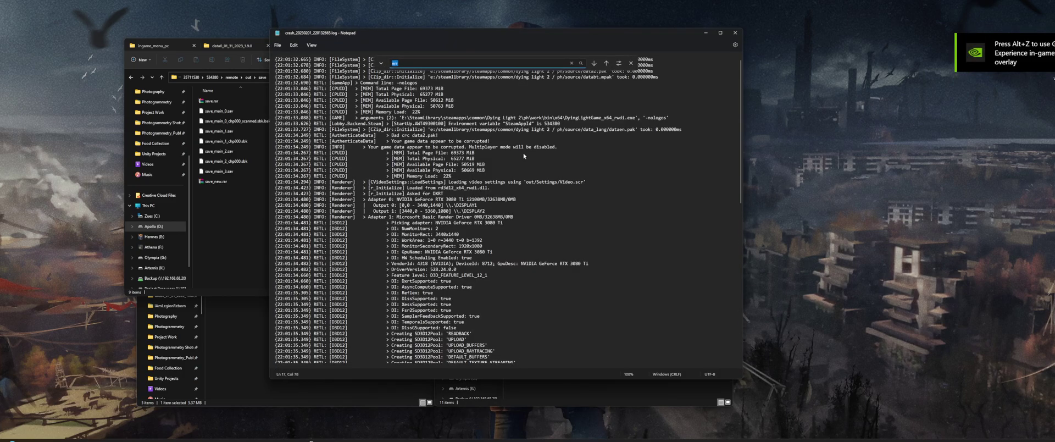
type("err")
key("Return")
key("Return")
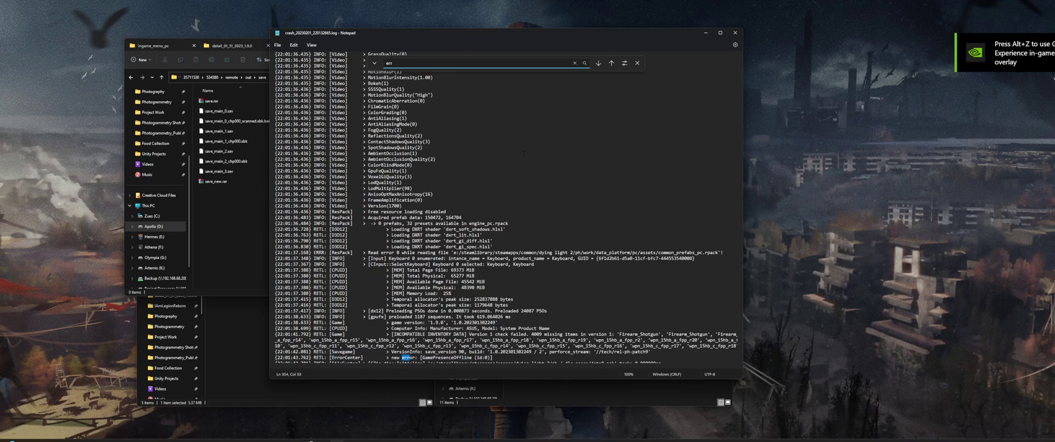
scroll(523, 153, "down", 7)
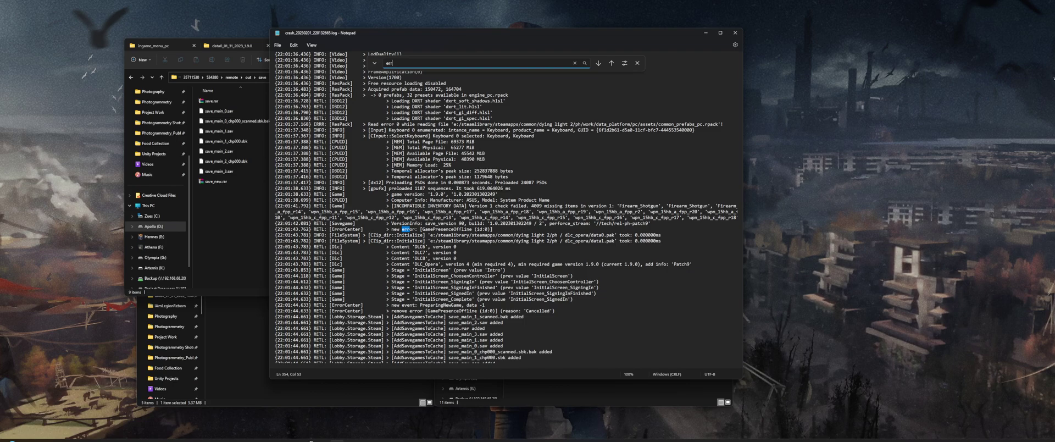
key("Return")
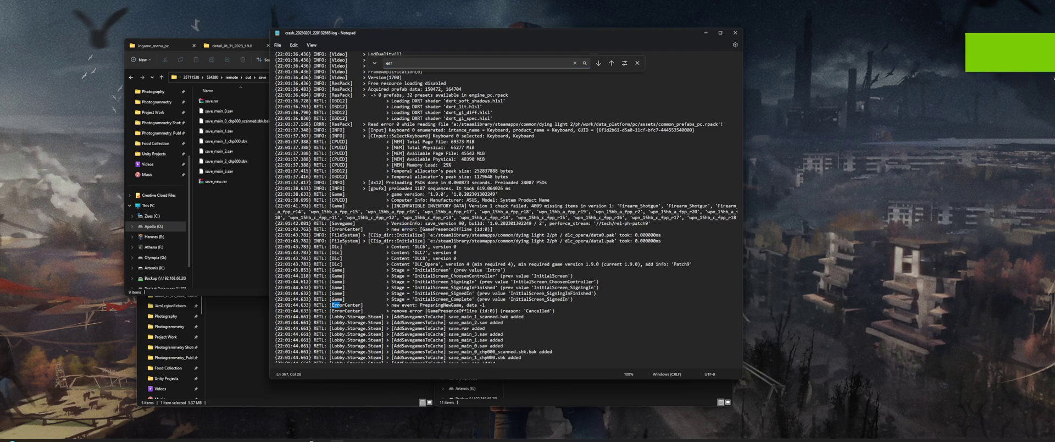
key("Return")
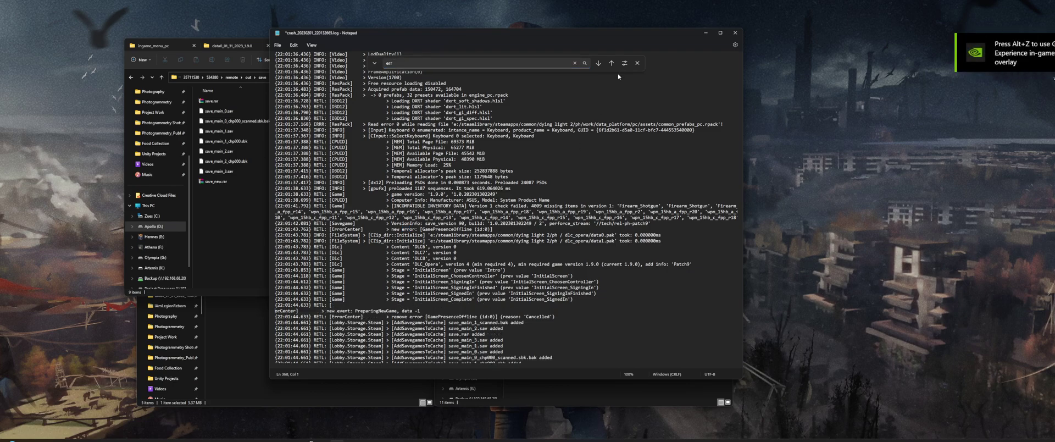
left_click(598, 63)
left_click(598, 62)
left_click(598, 63)
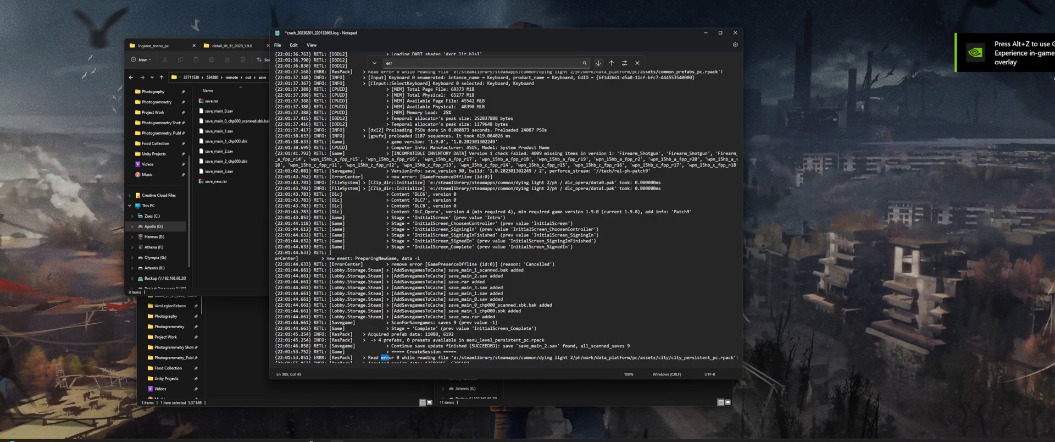
left_click(598, 63)
left_click(598, 63)
left_click(598, 62)
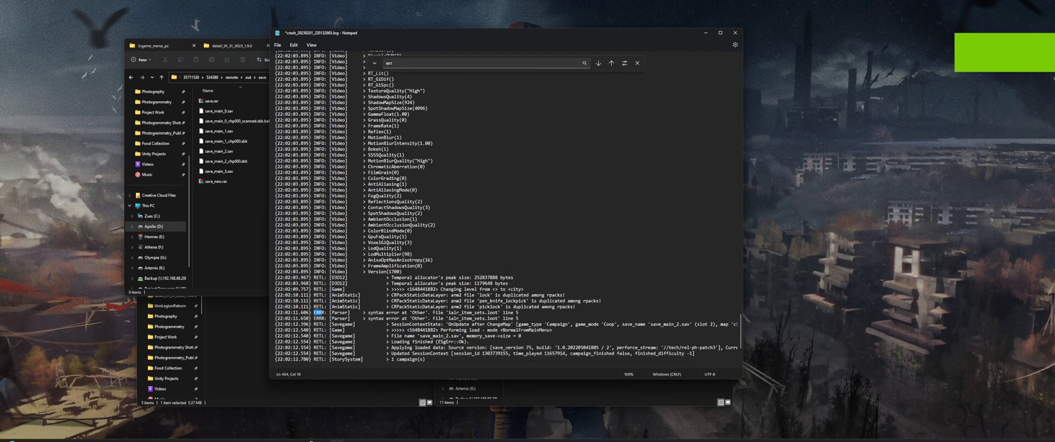
scroll(506, 209, "down", 5)
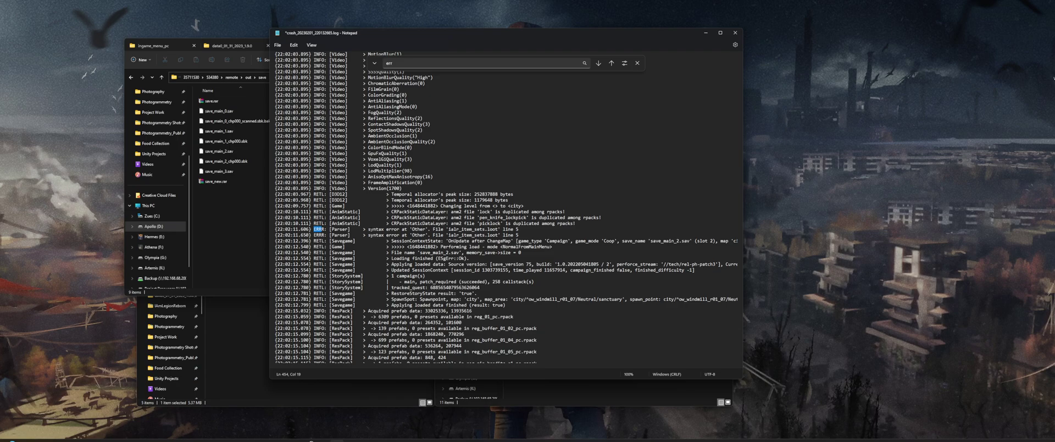
Highlight the ERRR [Parser] error and ialr_item_sets.loot, then close the log without saving
double_click(339, 229)
left_click_drag(313, 229, 394, 229)
left_click(426, 223)
left_click(441, 235)
left_click_drag(448, 230, 498, 229)
mouse_move(519, 229)
left_mouse_down()
mouse_move(368, 229)
mouse_move(518, 229)
left_mouse_up()
left_click(518, 229)
left_click(735, 32)
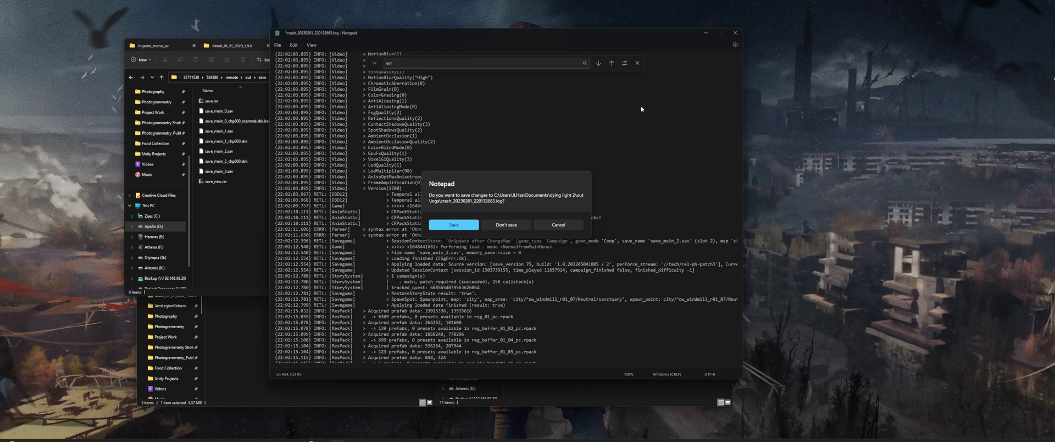
left_click(497, 225)
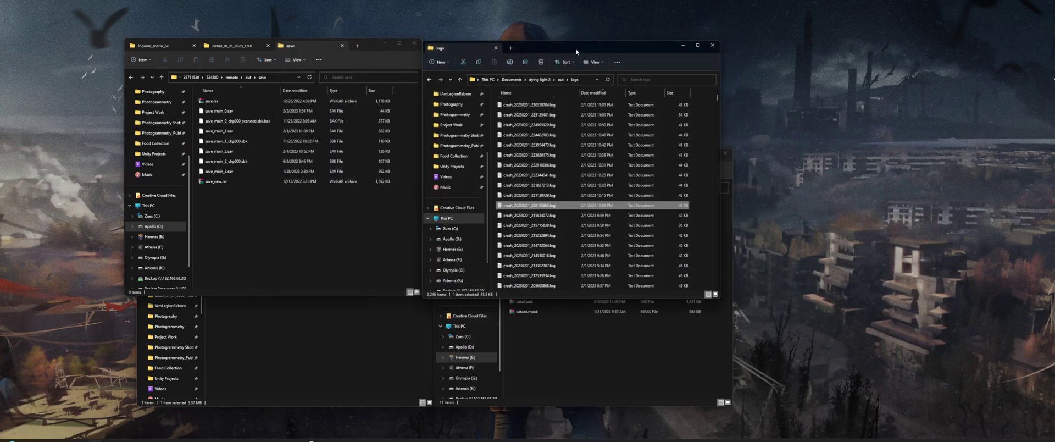